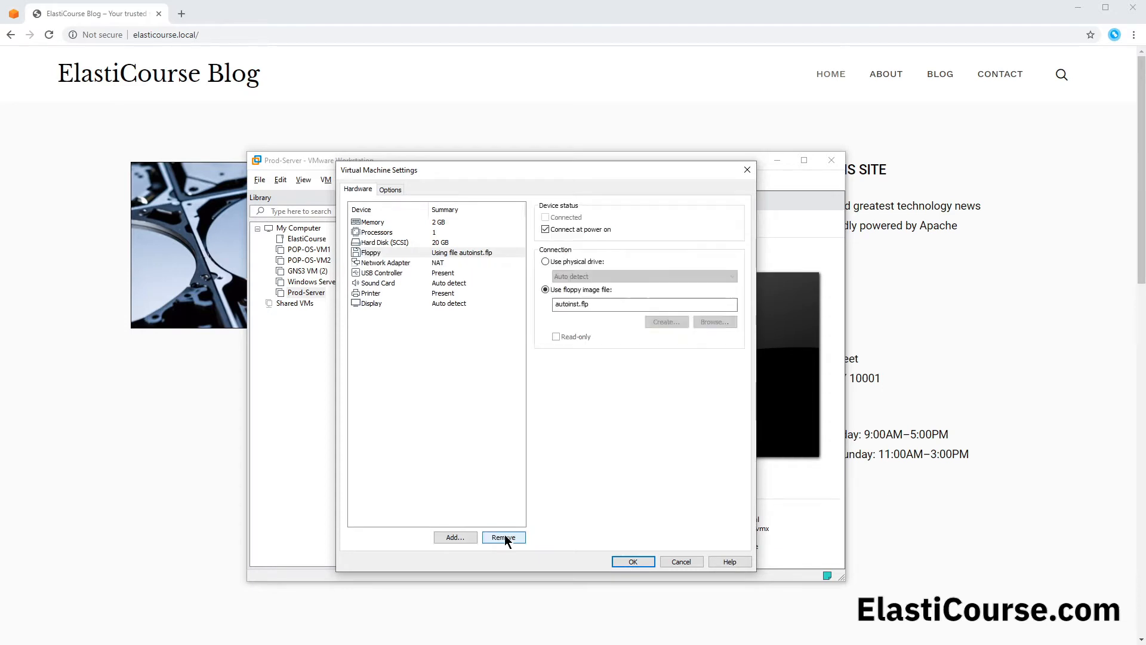
# Step: Remove the floppy device from the Prod-Server virtual machine and start exporting the machine to OVF
pyautogui.click(396, 255)
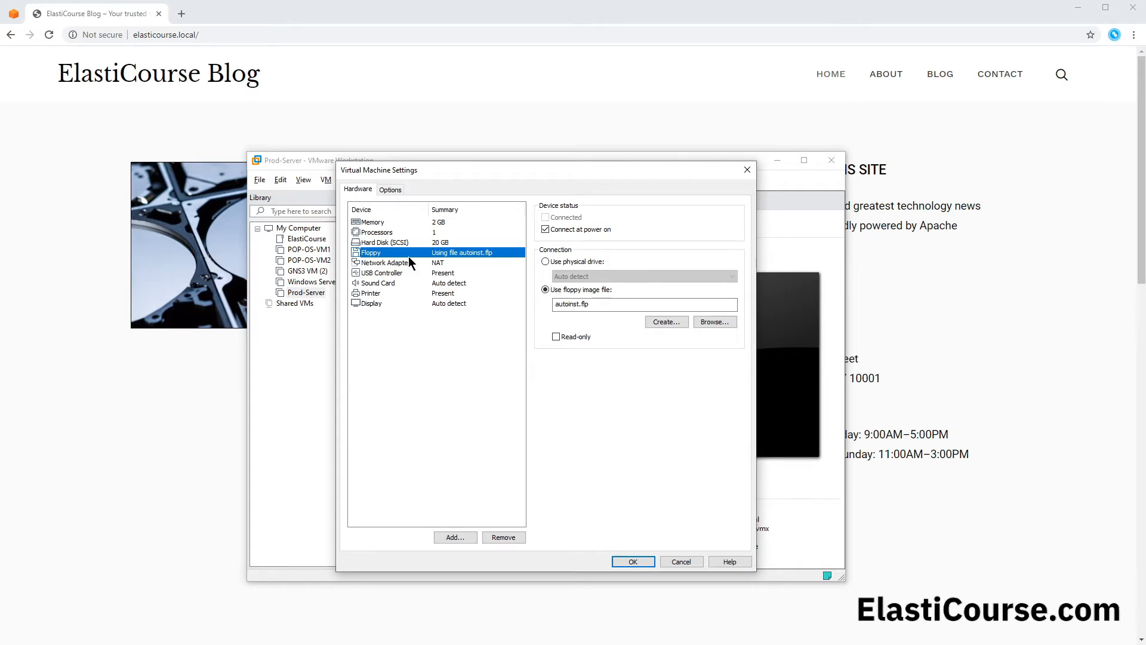
pyautogui.click(503, 535)
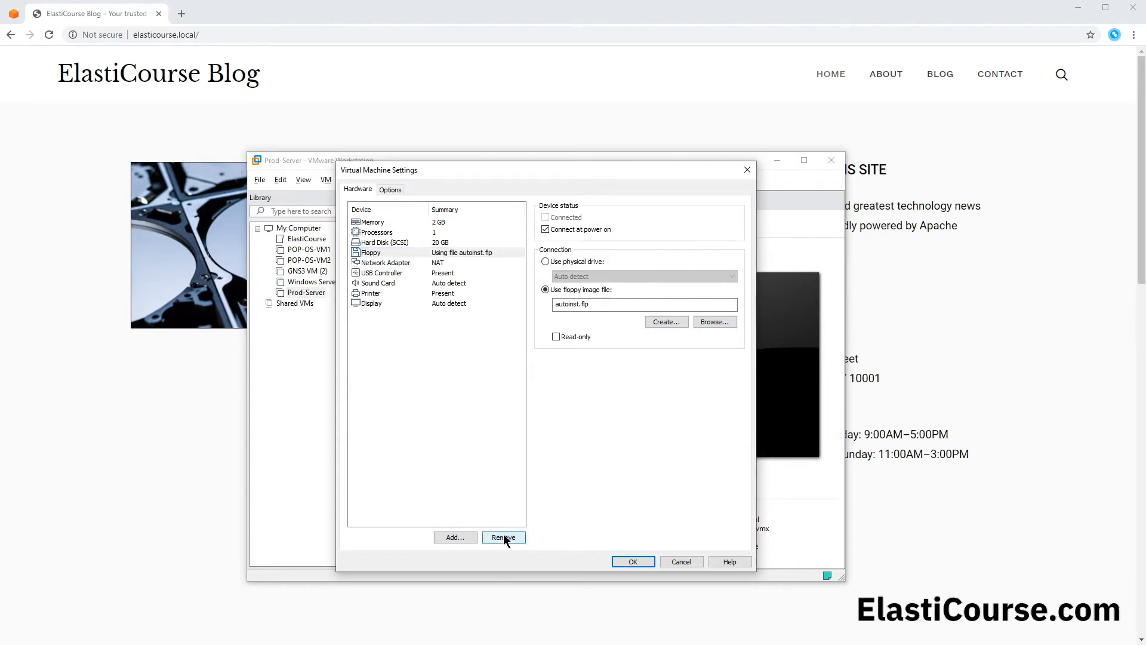
pyautogui.click(633, 562)
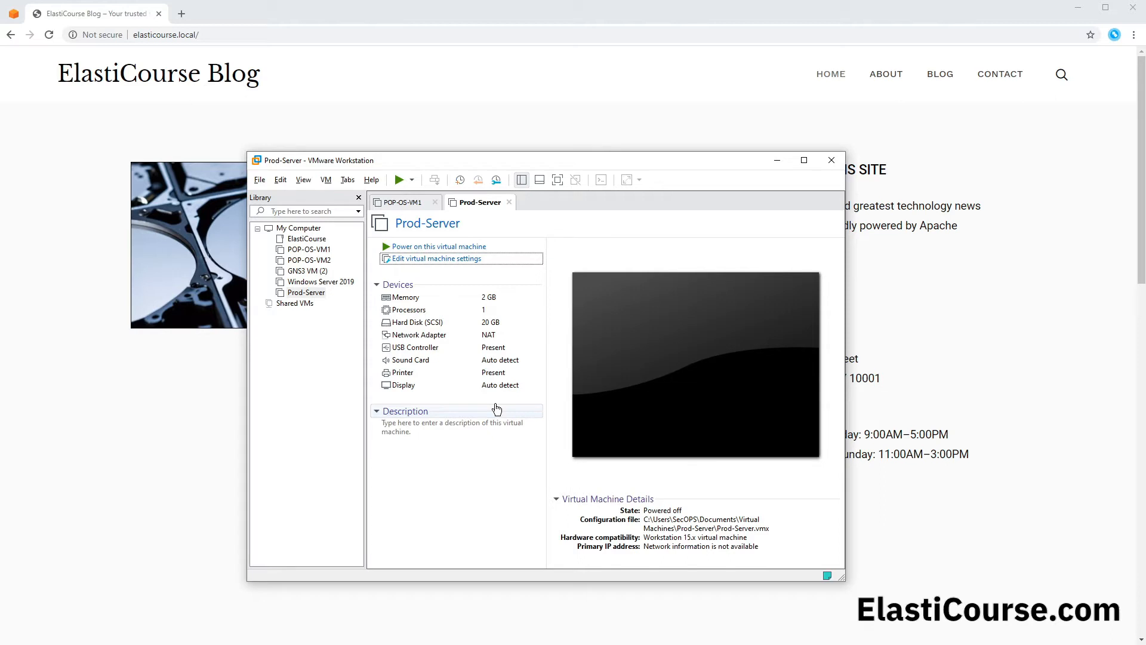
pyautogui.click(260, 180)
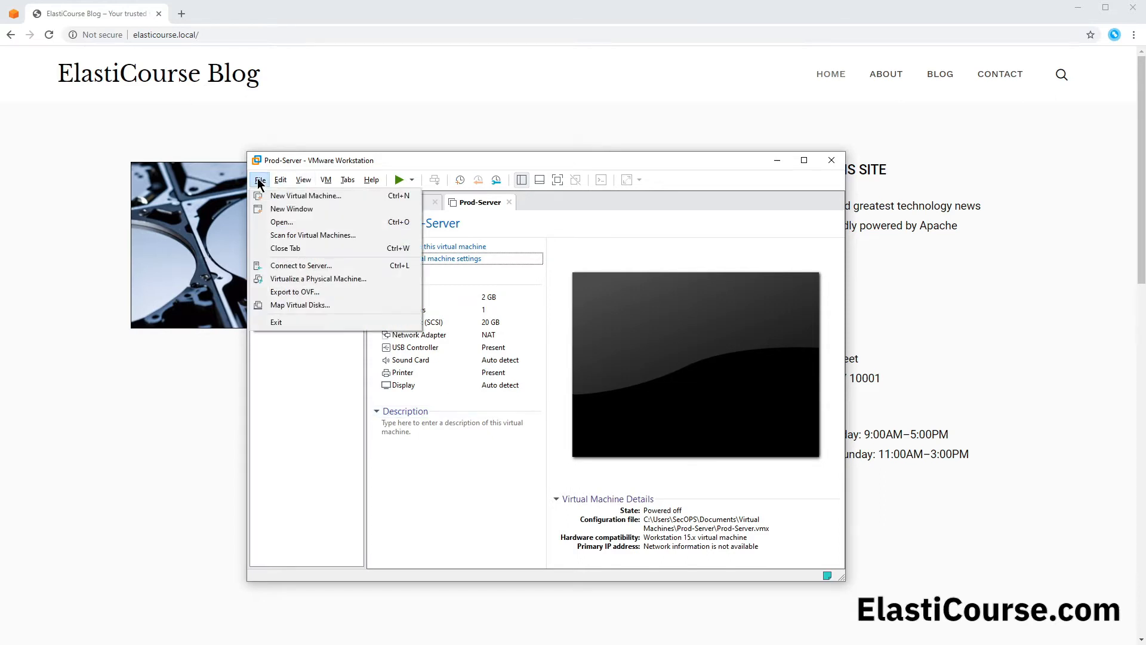
pyautogui.click(318, 294)
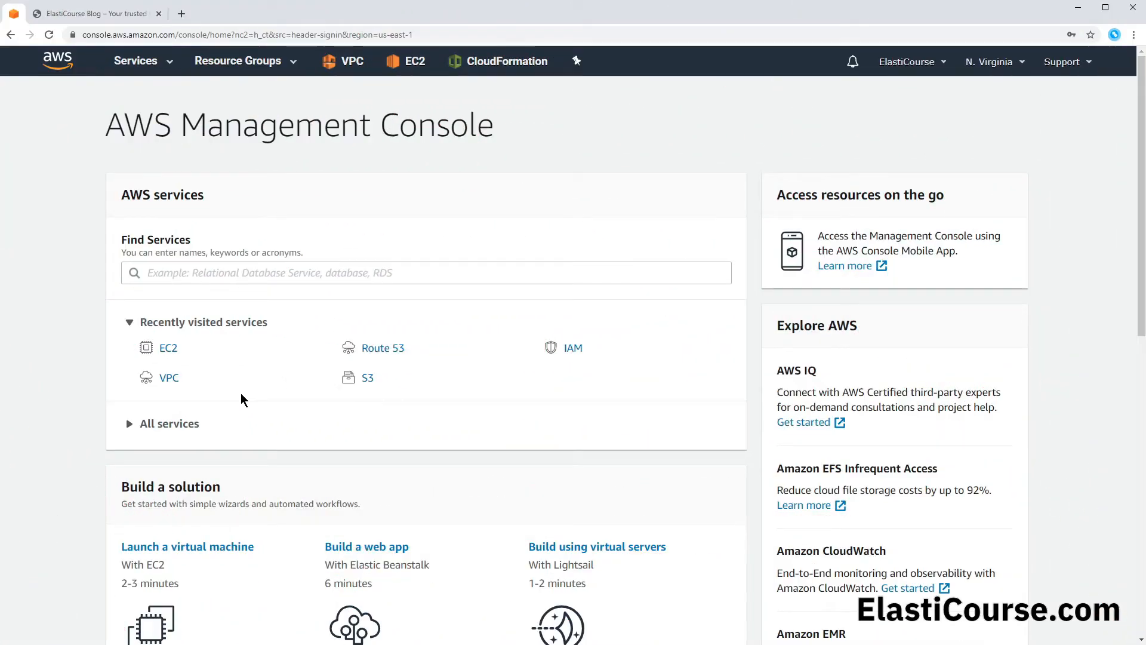
# Step: In the AWS console, create an S3 bucket named servermigration101 and upload Prod-Server.ovf and Prod-Server-disk1.vmdk to it
pyautogui.click(368, 378)
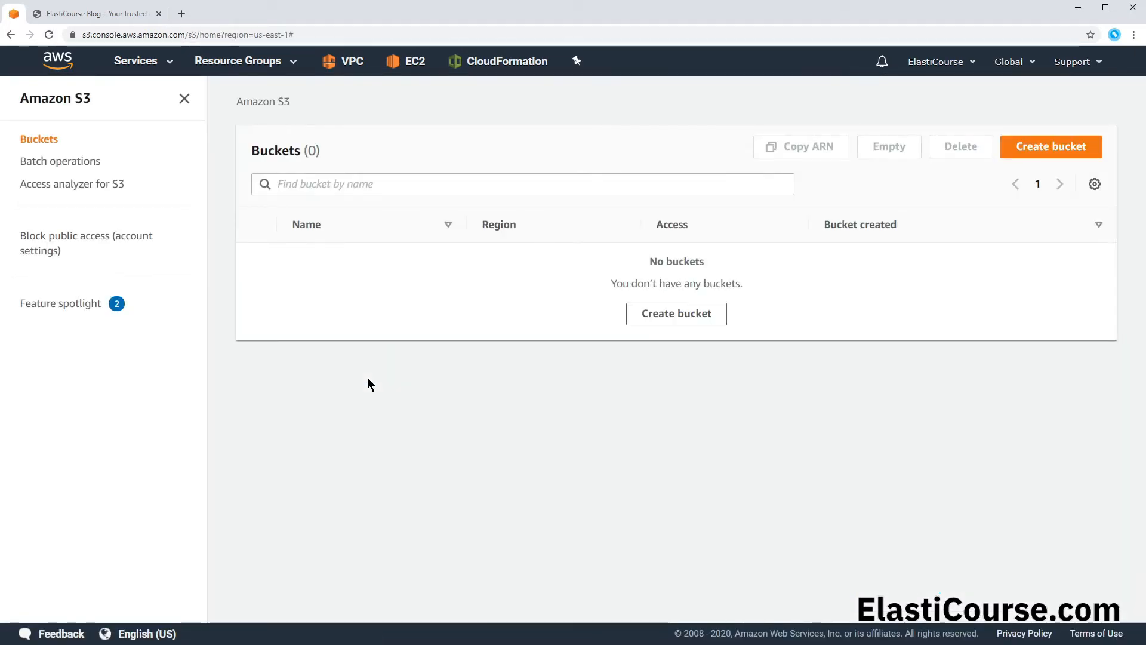
pyautogui.click(706, 313)
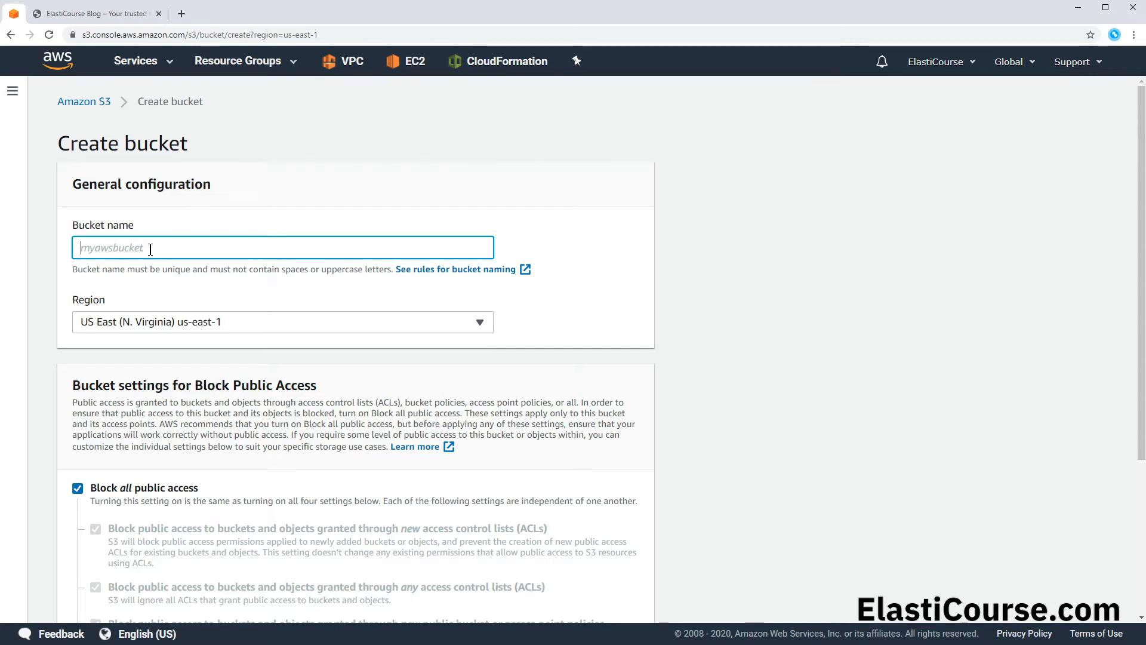
pyautogui.write('servermigration101')
pyautogui.click(233, 273)
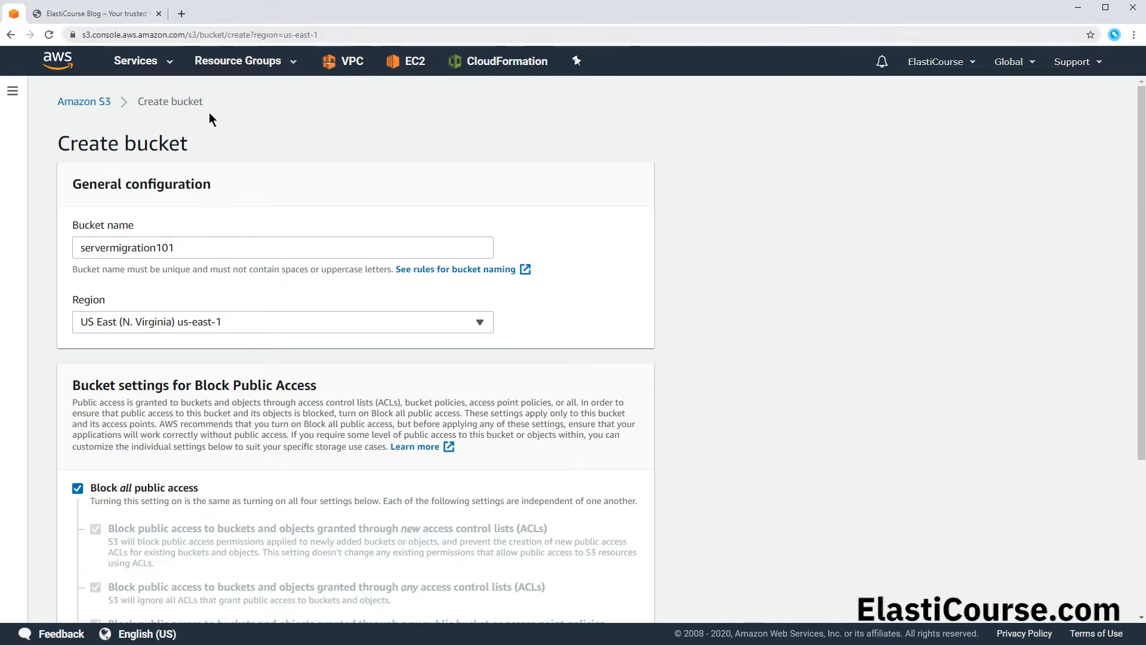
pyautogui.scroll(-2, 228, 121)
pyautogui.scroll(2, 229, 123)
pyautogui.scroll(-4, 152, 322)
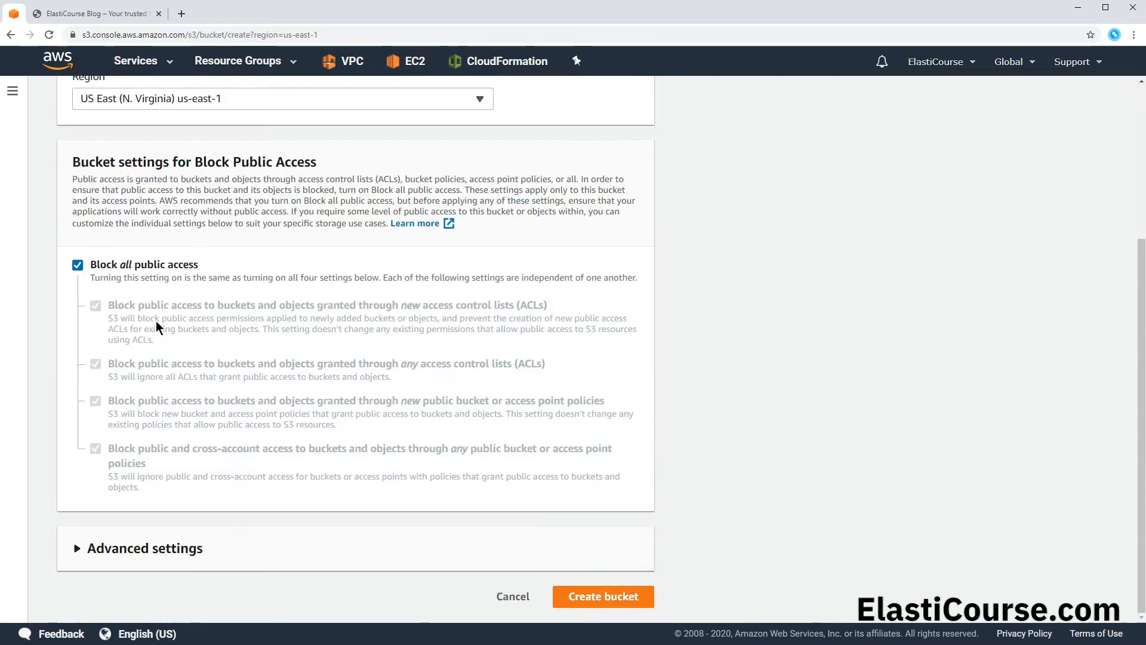
pyautogui.click(616, 598)
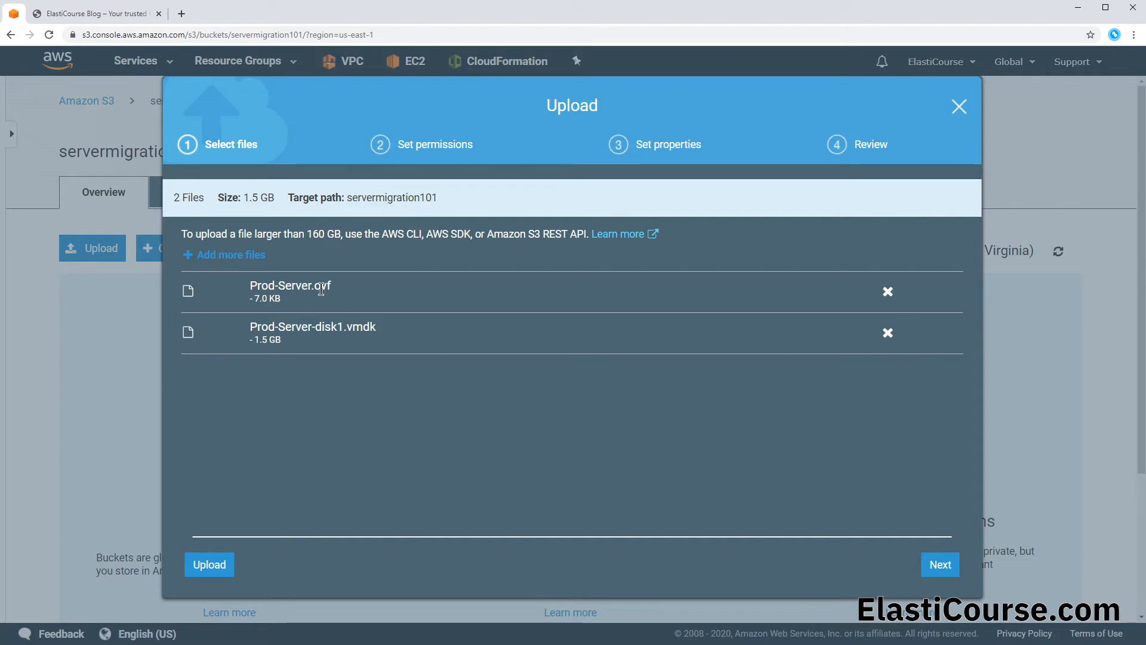
pyautogui.click(940, 564)
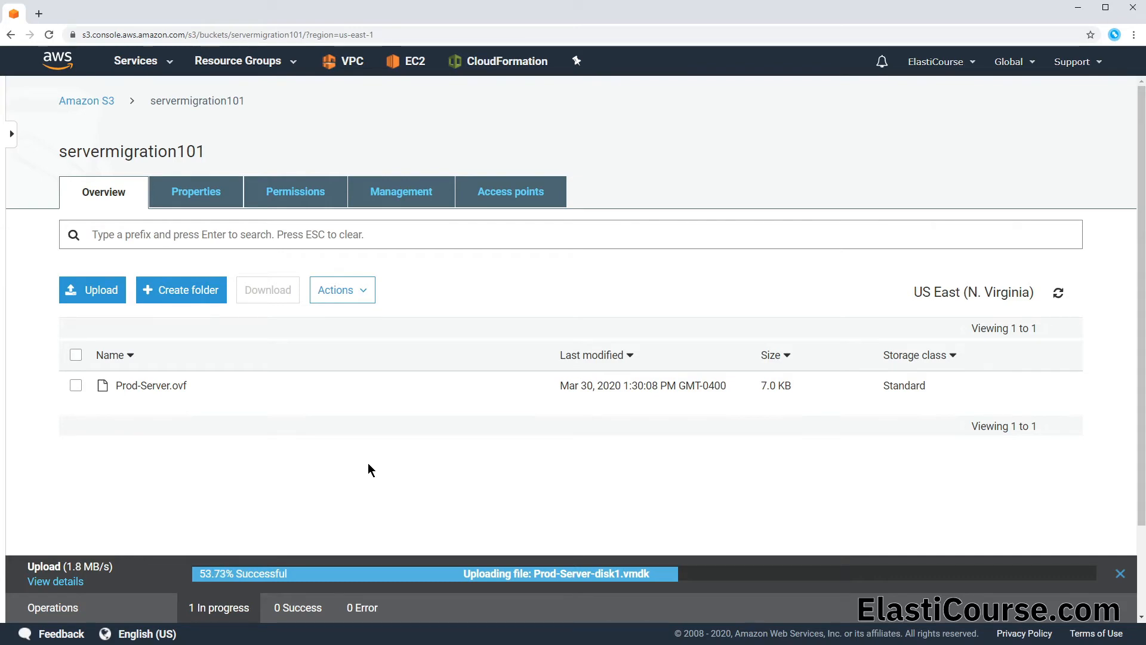
# Step: Open IAM in a separate browser tab and start adding a user named awscli with programmatic access
pyautogui.click(148, 61)
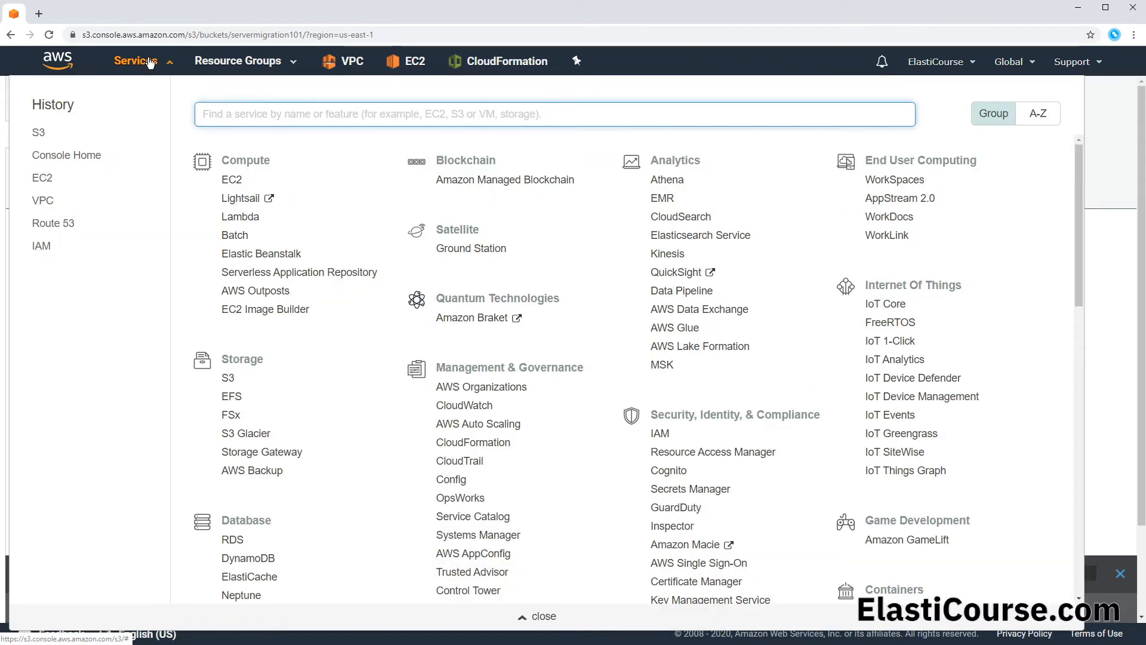
pyautogui.keyDown('ctrl'); pyautogui.click(41, 245); pyautogui.keyUp('ctrl')
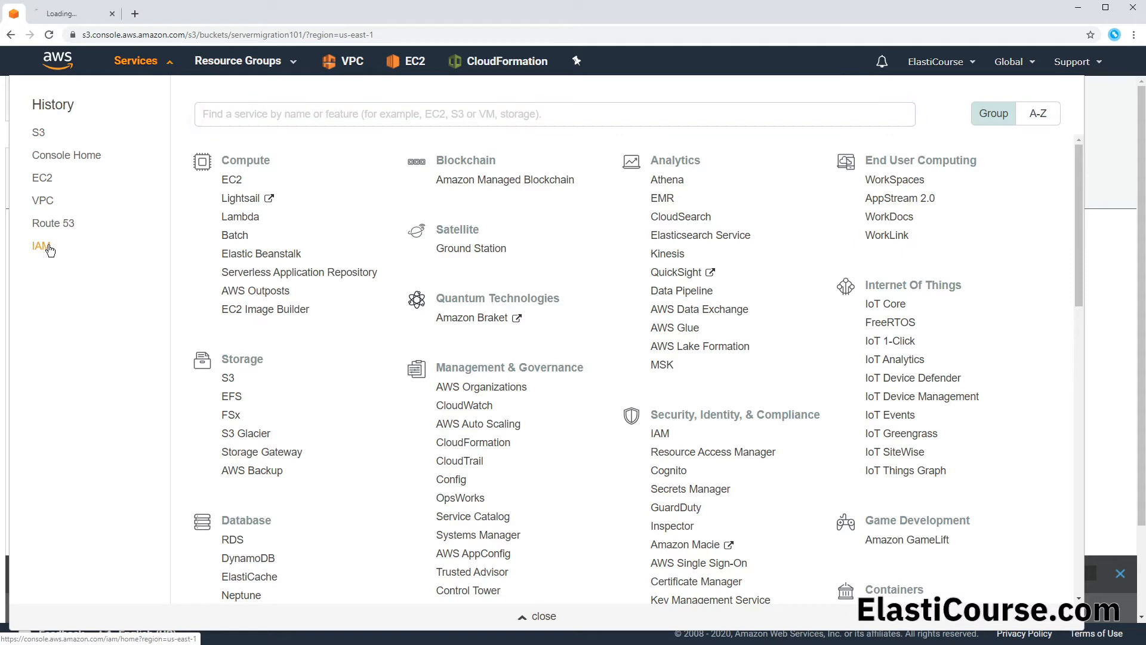
pyautogui.click(66, 15)
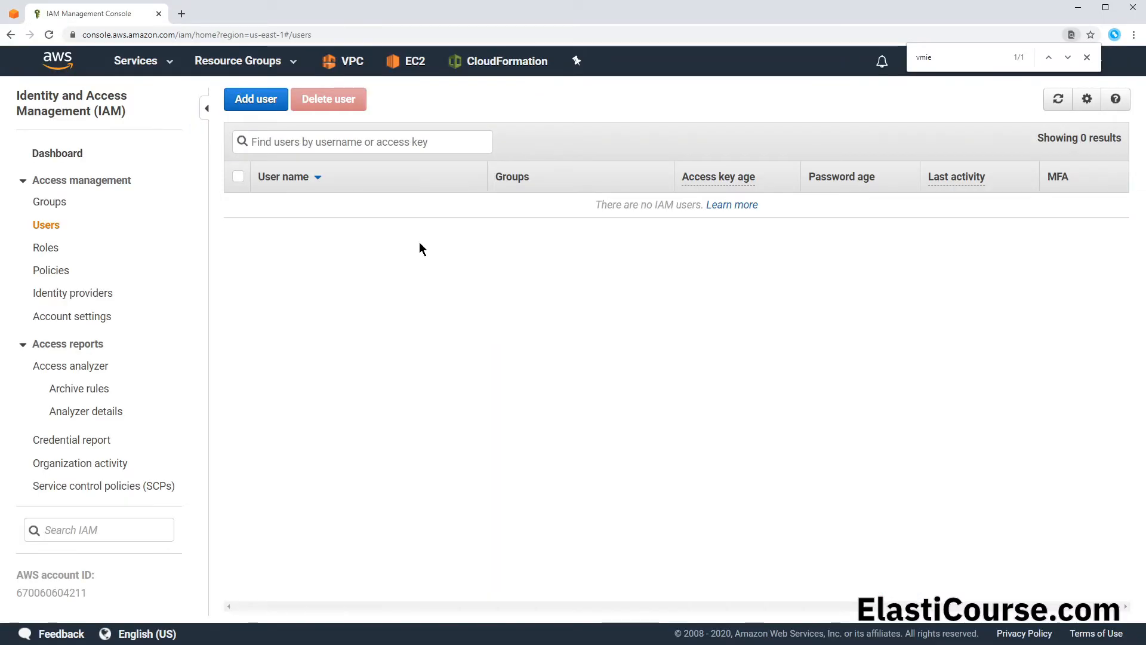
pyautogui.click(262, 99)
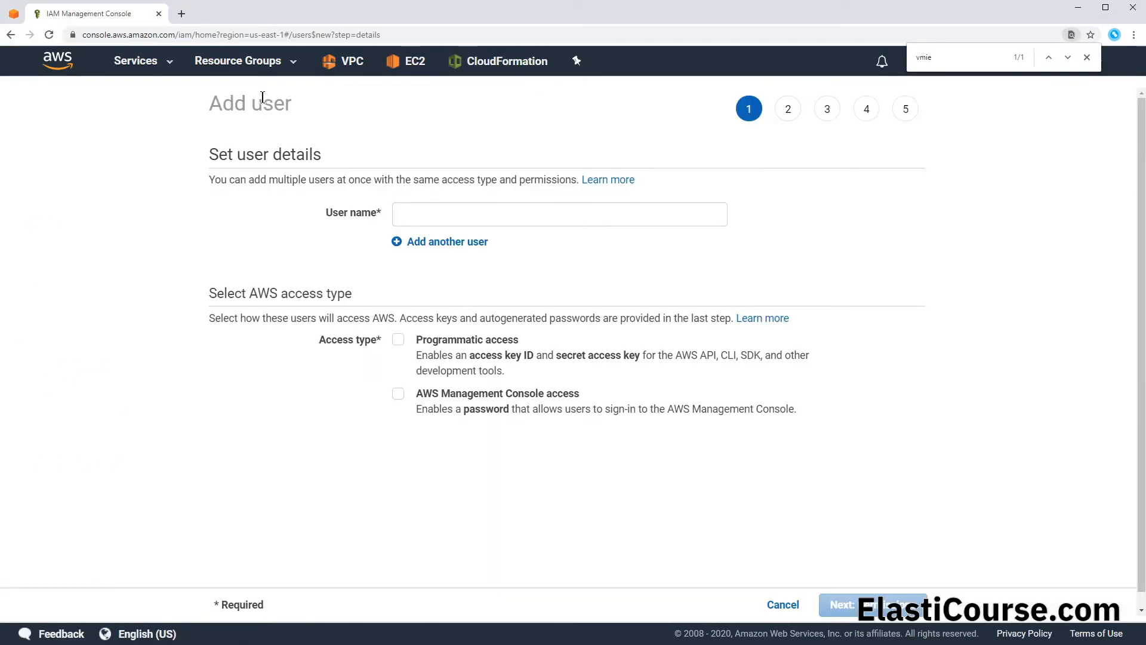
pyautogui.click(534, 224)
pyautogui.write('awscli')
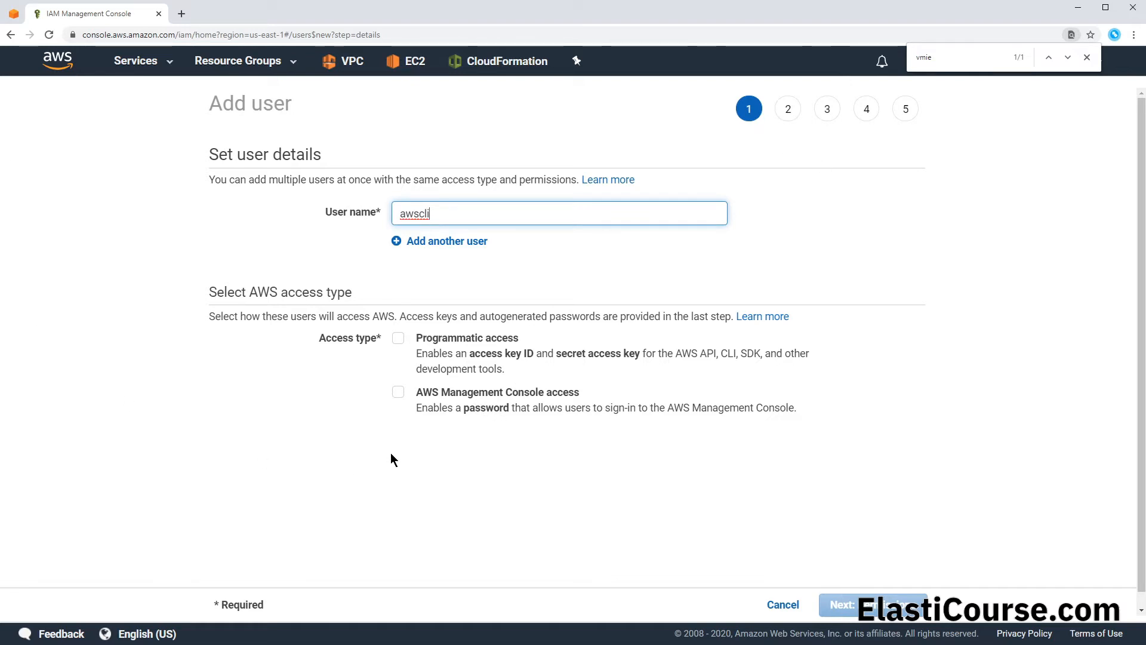
pyautogui.click(398, 339)
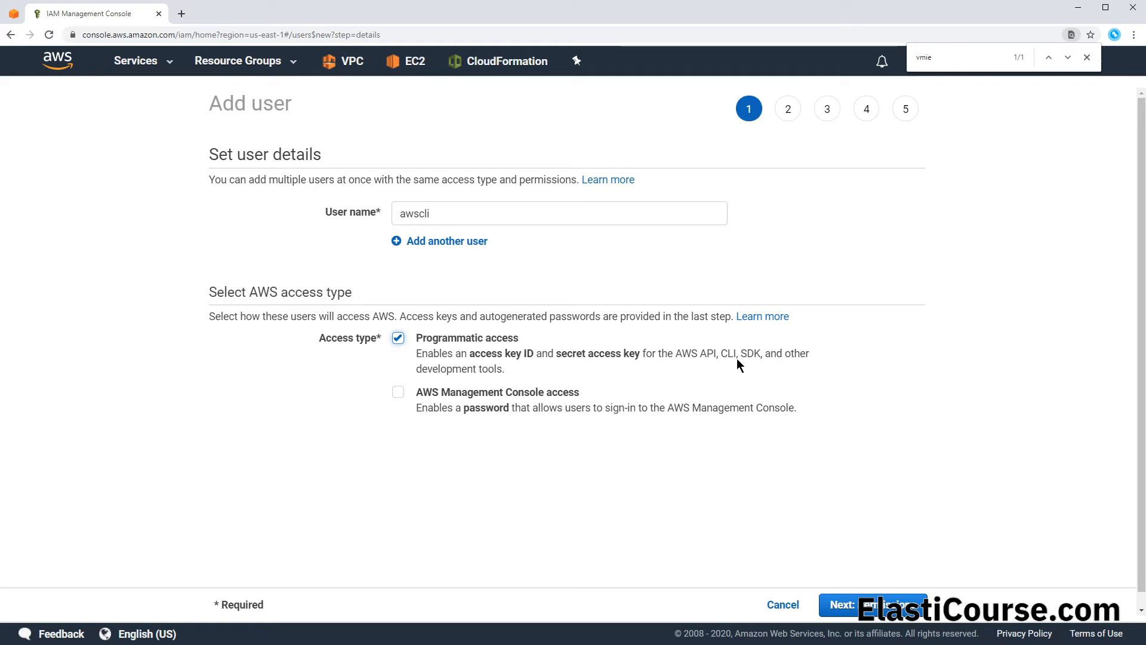
pyautogui.click(871, 604)
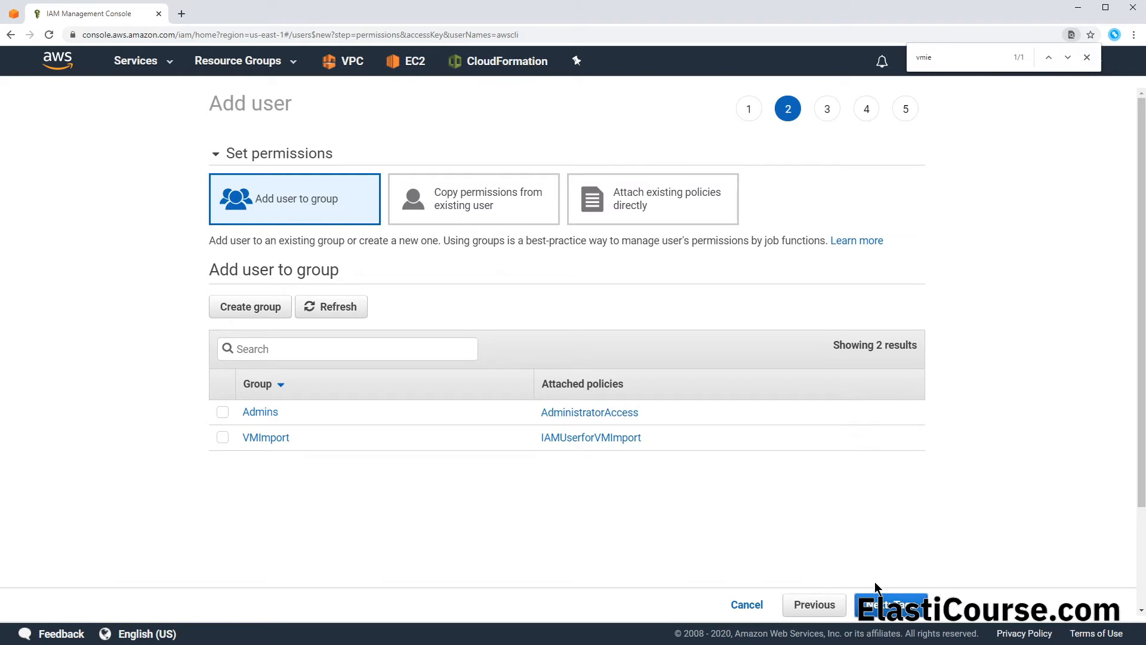
# Step: Assign the awscli user to the Admins group and create it without any tags
pyautogui.click(222, 412)
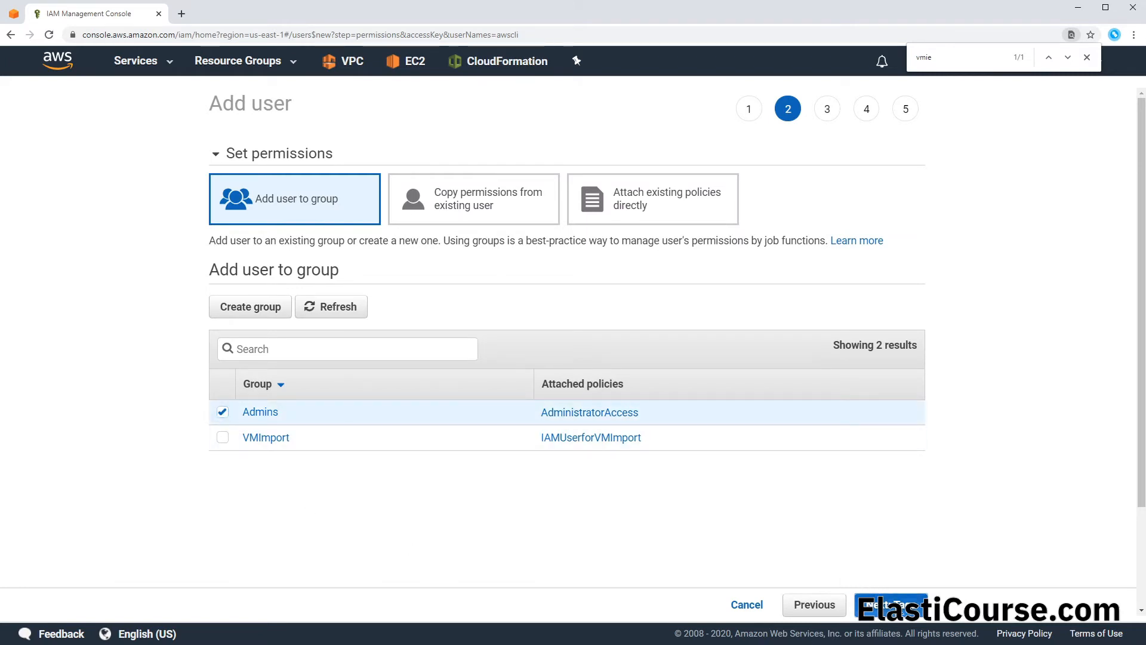
pyautogui.click(895, 605)
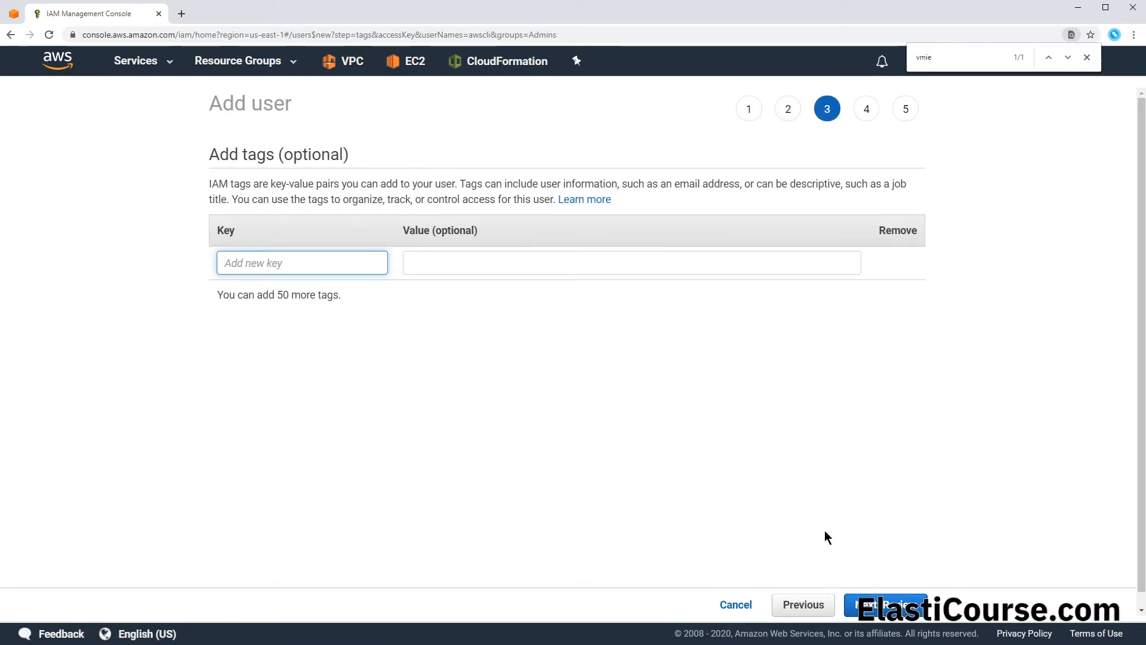
pyautogui.click(889, 605)
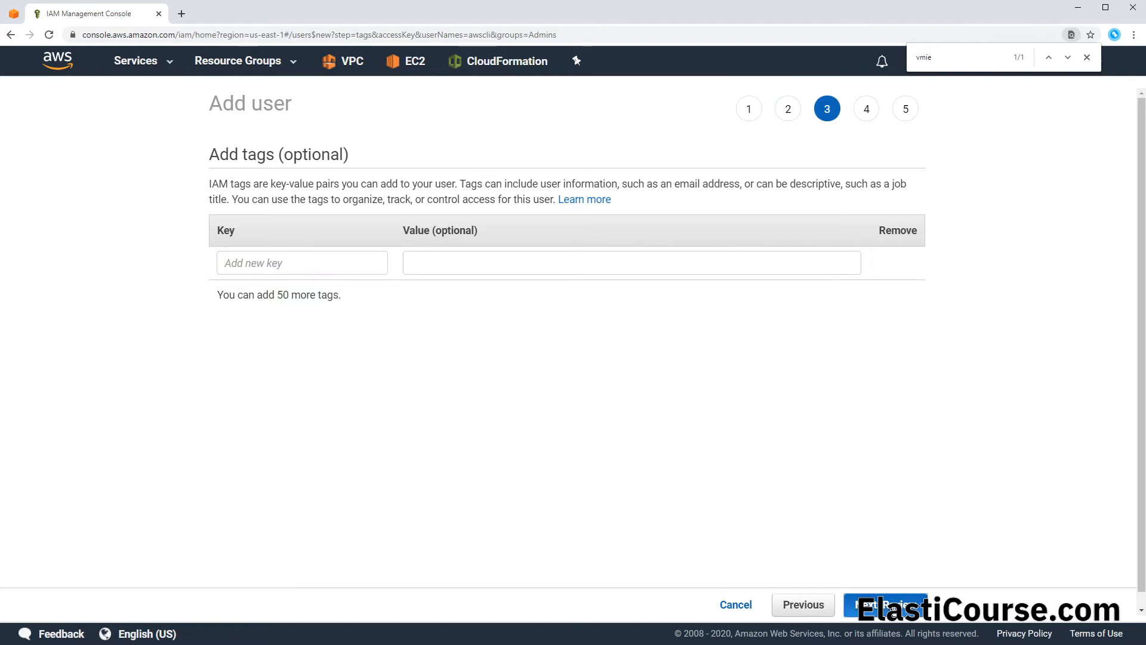
pyautogui.click(884, 605)
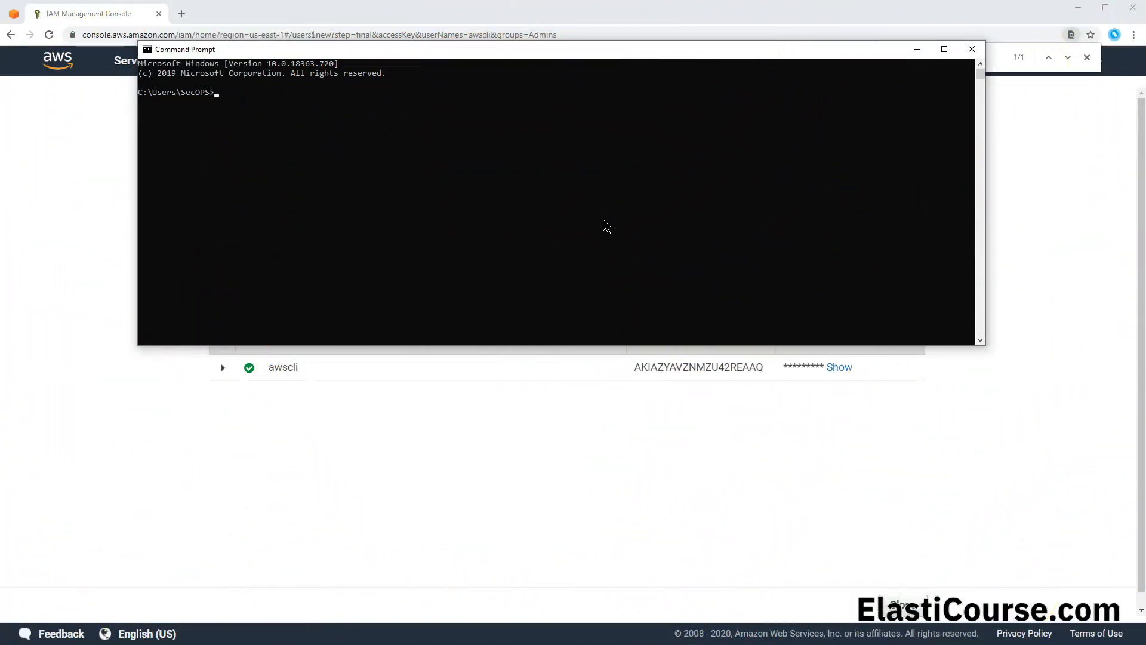
# Step: Run aws configure in Command Prompt and enter the access key ID copied from the new IAM user
pyautogui.write('aws configure')
pyautogui.press('Return')
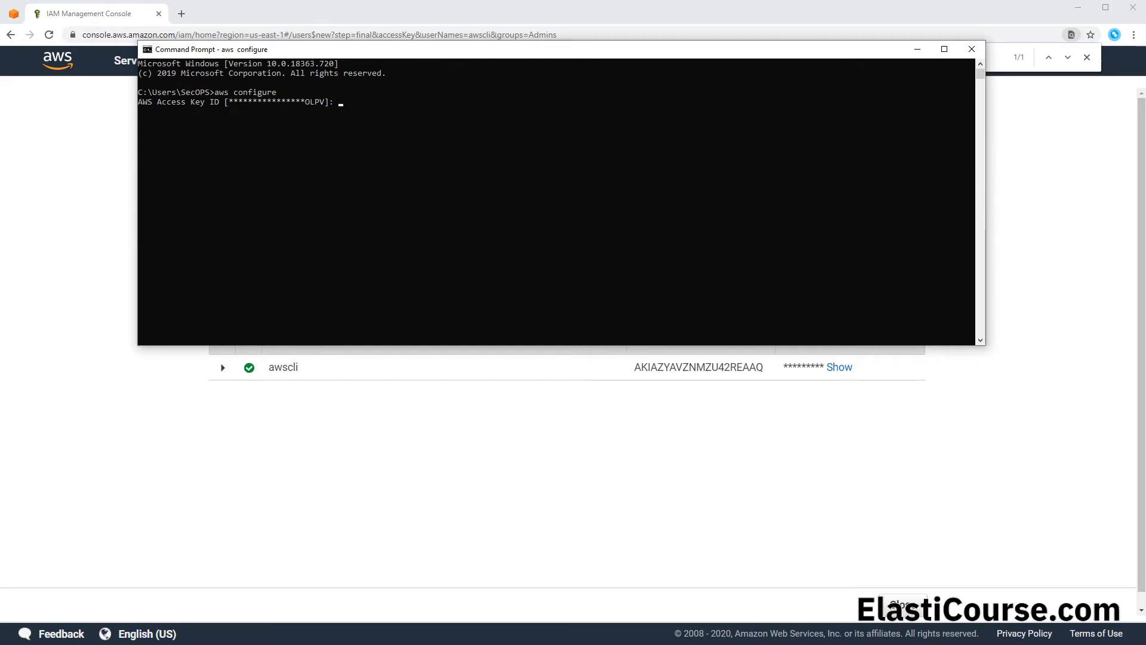
pyautogui.hotkey('alt', 'Tab')
pyautogui.doubleClick(694, 368)
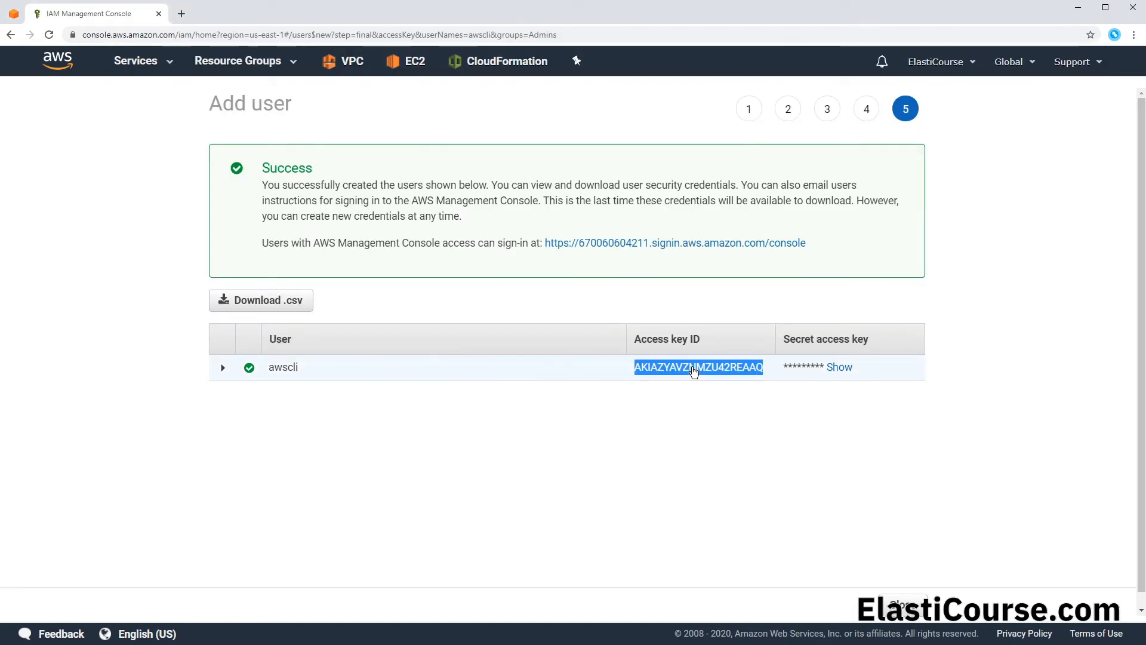
pyautogui.hotkey('alt', 'Tab')
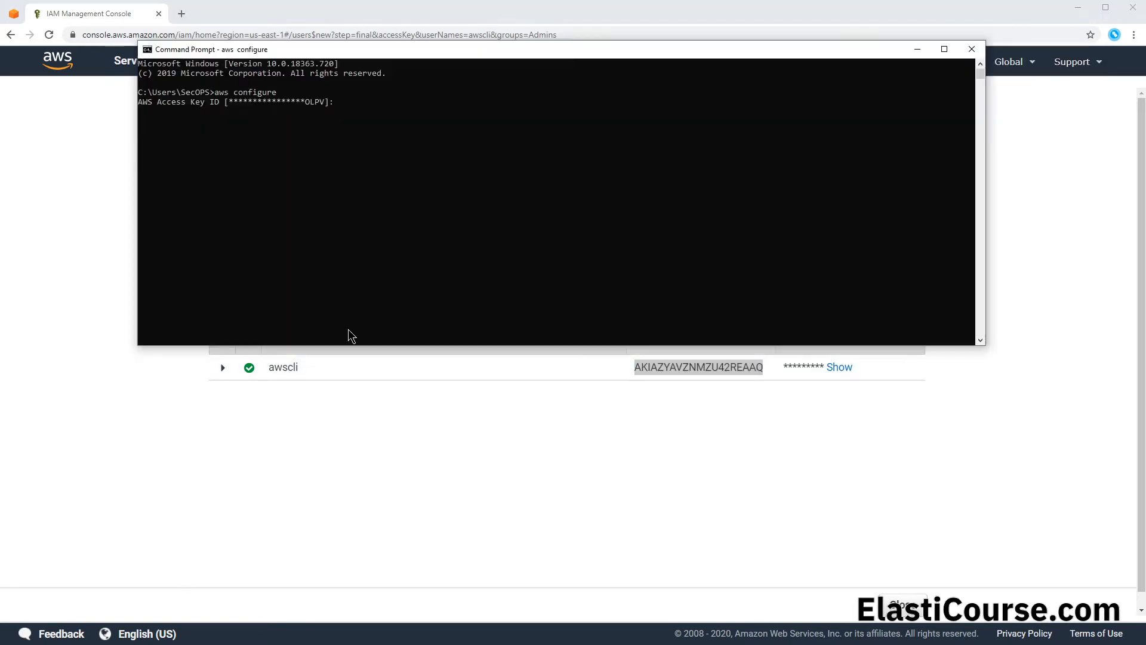
pyautogui.rightClick(394, 248)
pyautogui.press('Return')
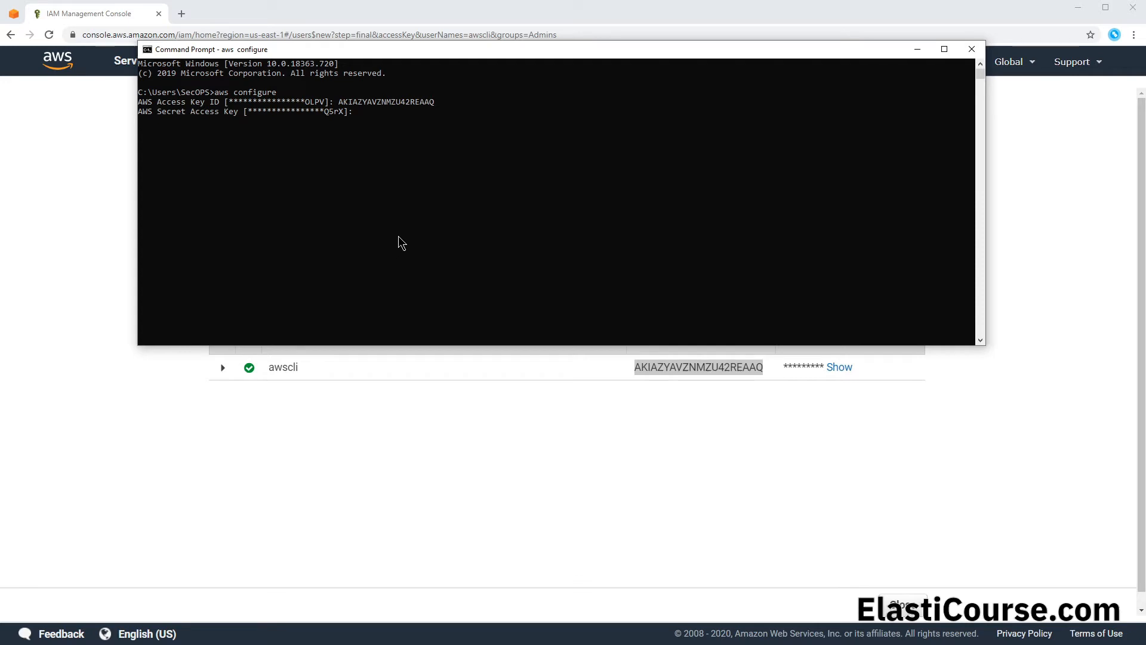
# Step: Reveal and copy the user's secret access key, enter it in aws configure, and accept the defaults for the remaining settings
pyautogui.doubleClick(854, 380)
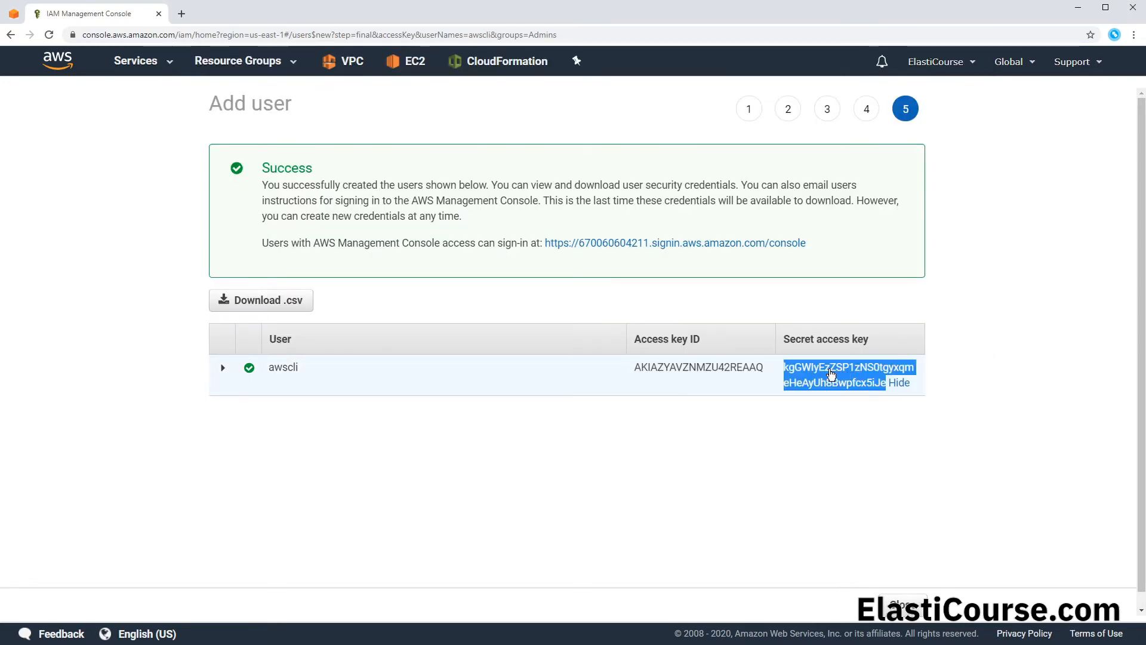
pyautogui.rightClick(832, 372)
pyautogui.click(868, 381)
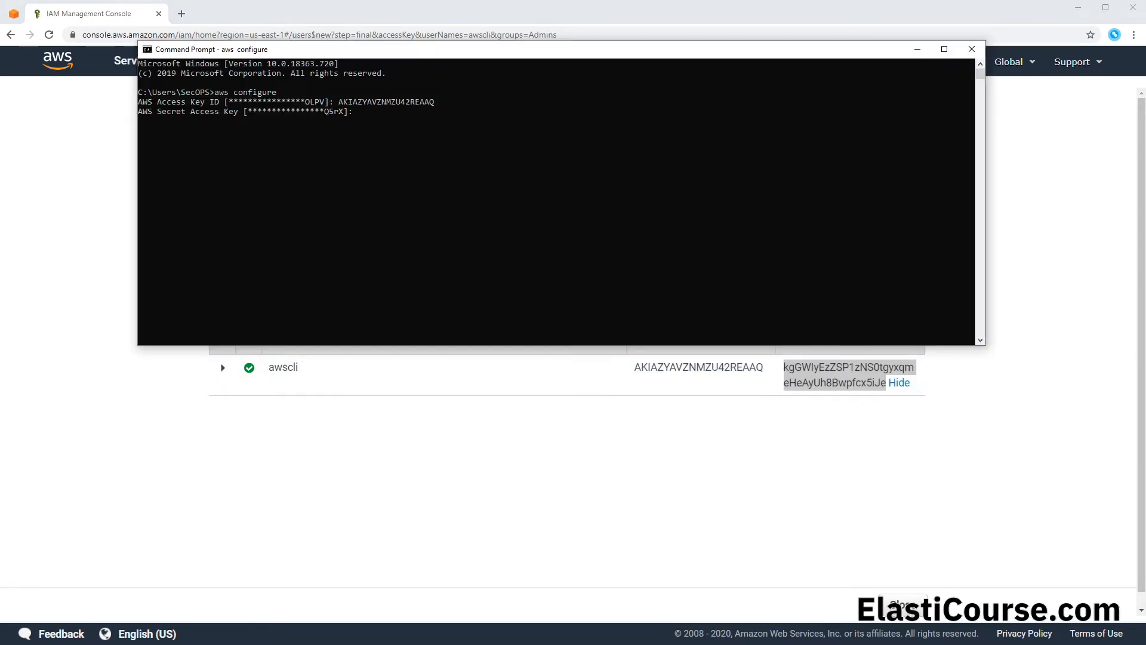
pyautogui.hotkey('alt', 'Tab')
pyautogui.rightClick(357, 227)
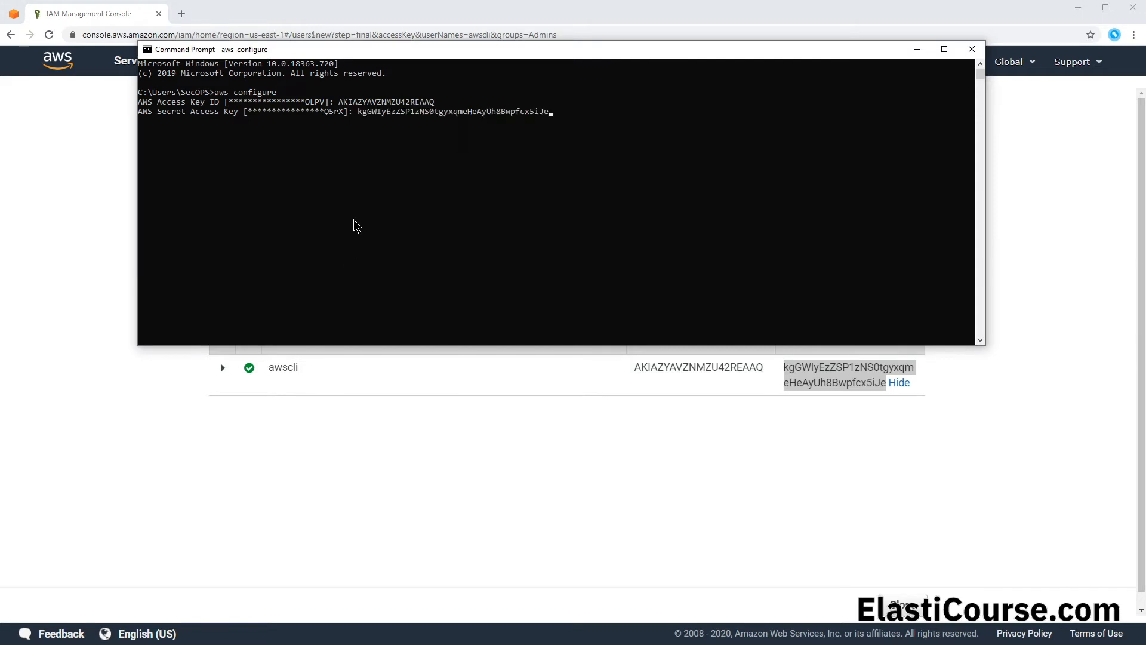
pyautogui.press('Return')
pyautogui.press('Return')
pyautogui.press('Return')
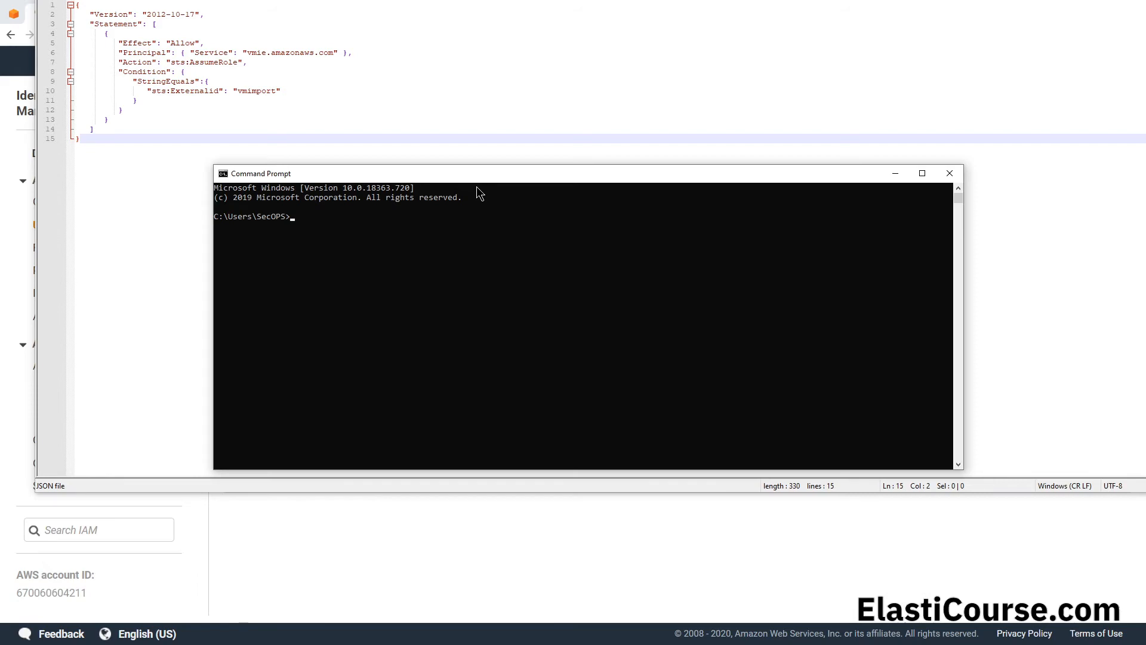
# Step: Run aws iam create-role --role-name vmimport --assume-role-policy-document "file://C:\iam-role.json" in Command Prompt
pyautogui.rightClick(350, 271)
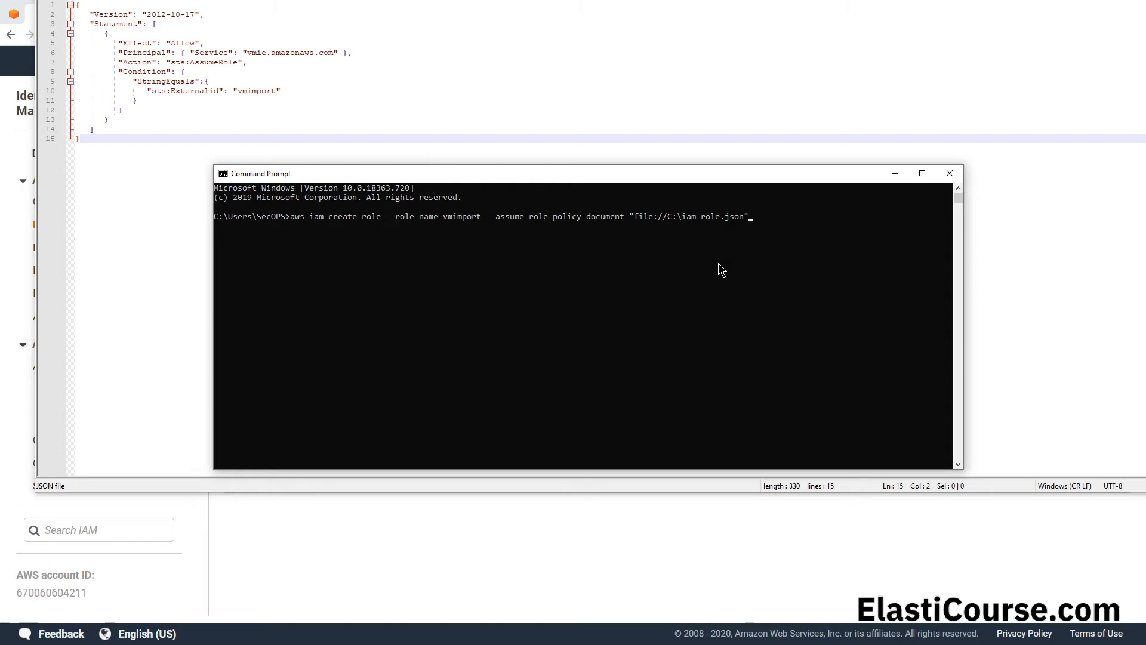
pyautogui.press('Return')
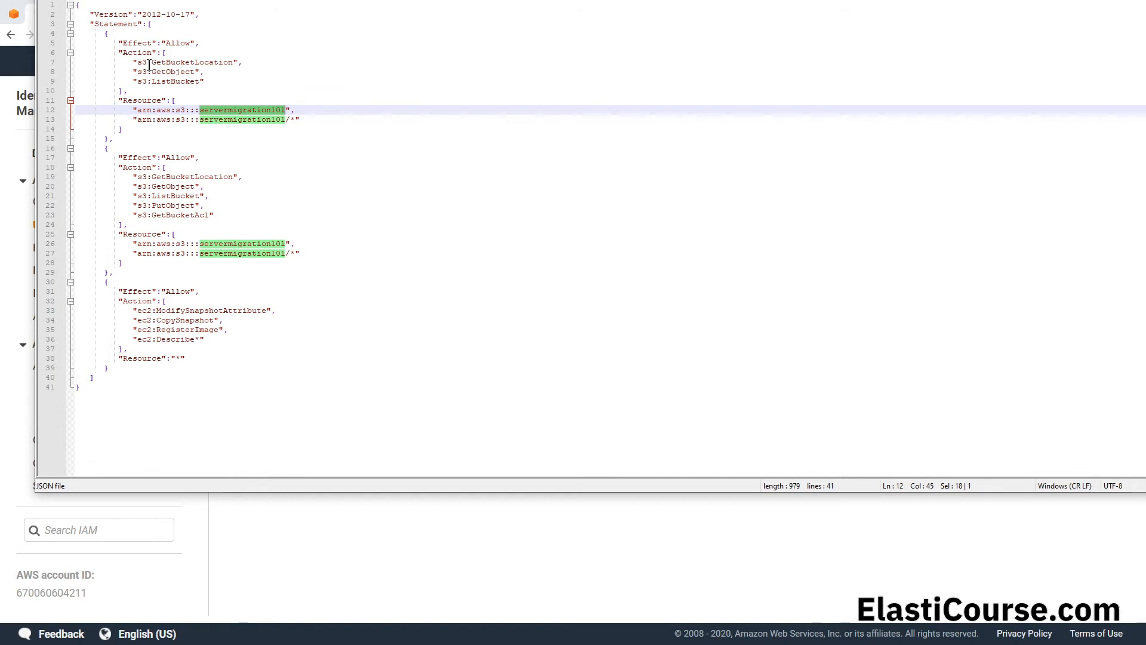
# Step: Examine the bucket ARN in the policy JSON, then check the servermigration101 bucket's files and the S3 bucket list
pyautogui.click(134, 111)
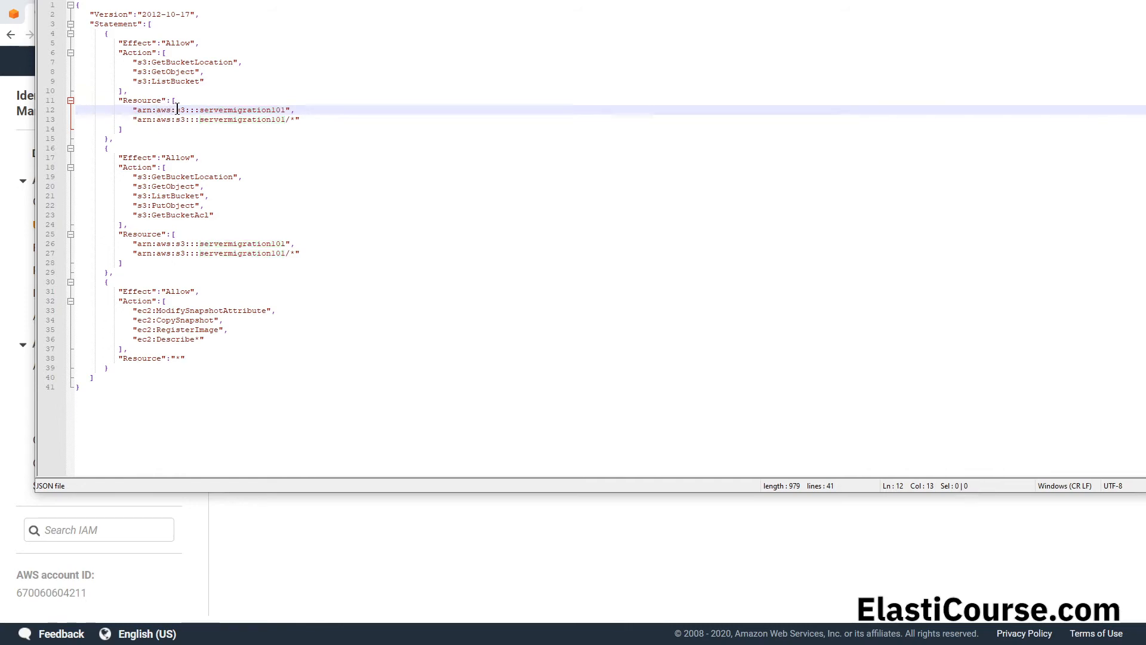
pyautogui.click(13, 14)
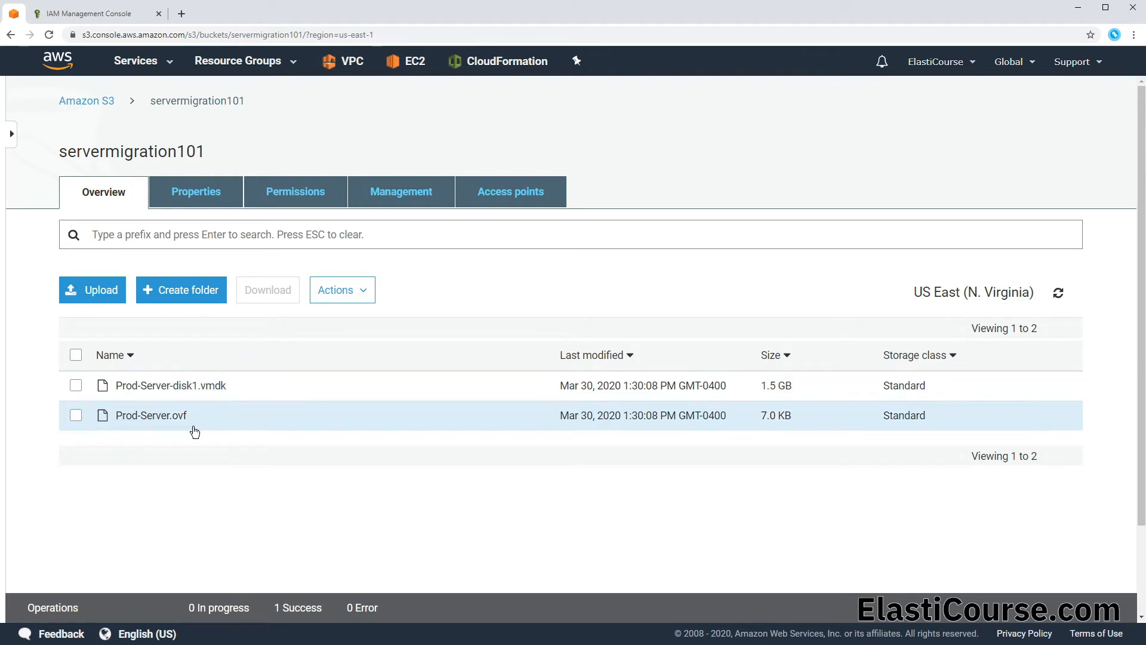
pyautogui.click(86, 101)
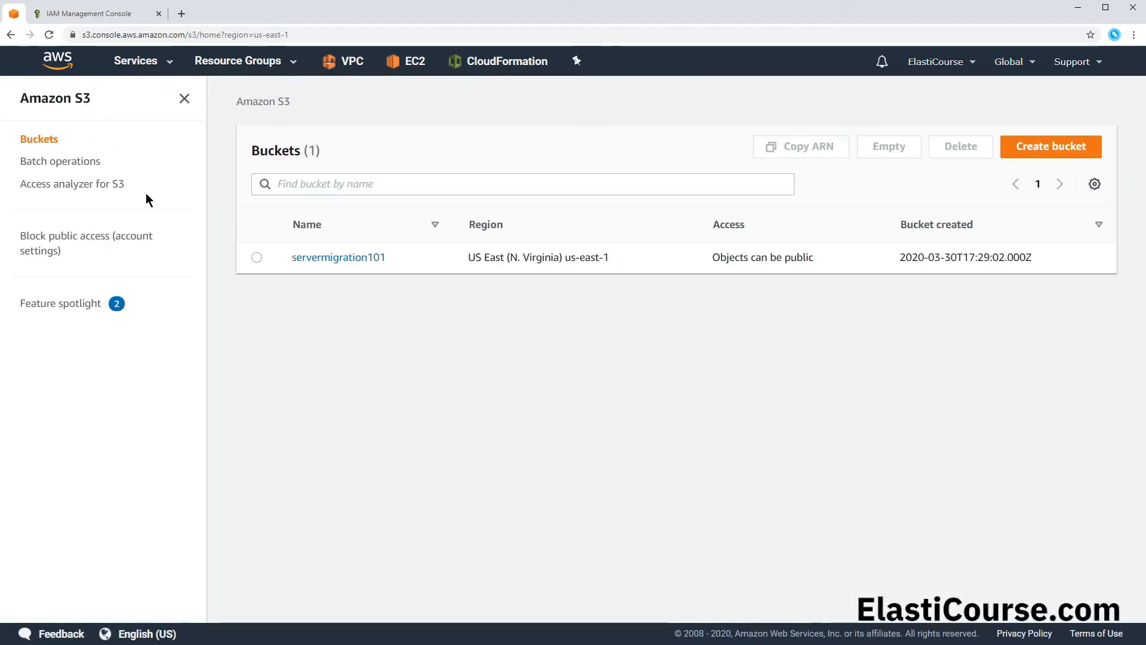
# Step: Copy the servermigration101 bucket's ARN and compare it with the first Resource entries in the policy JSON file
pyautogui.click(258, 261)
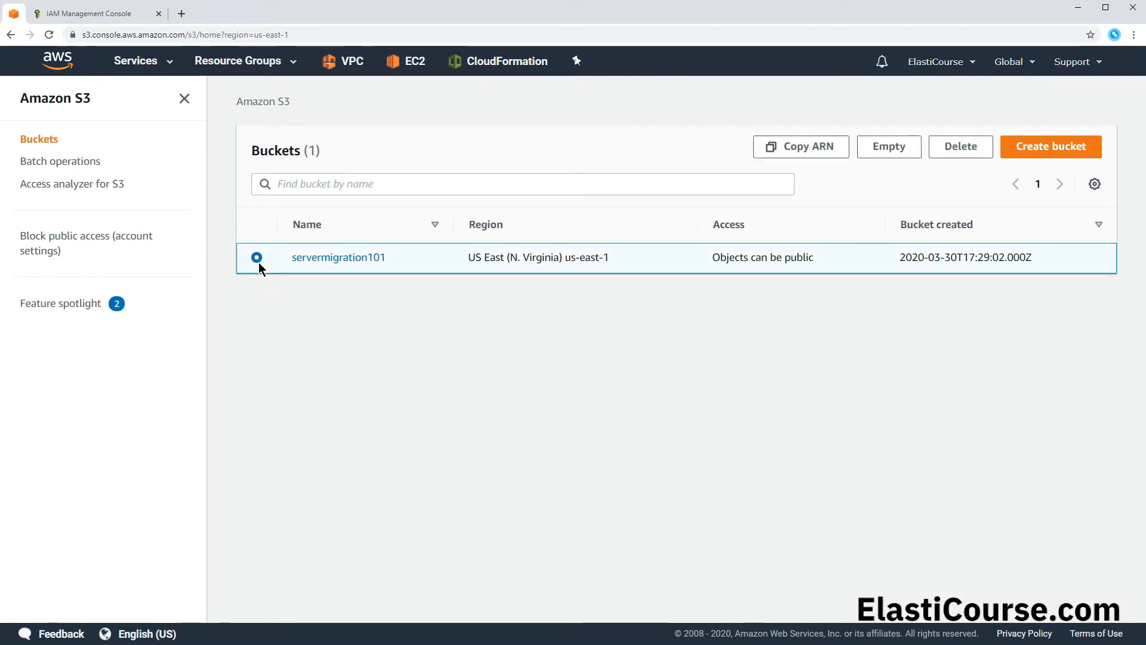
pyautogui.click(801, 154)
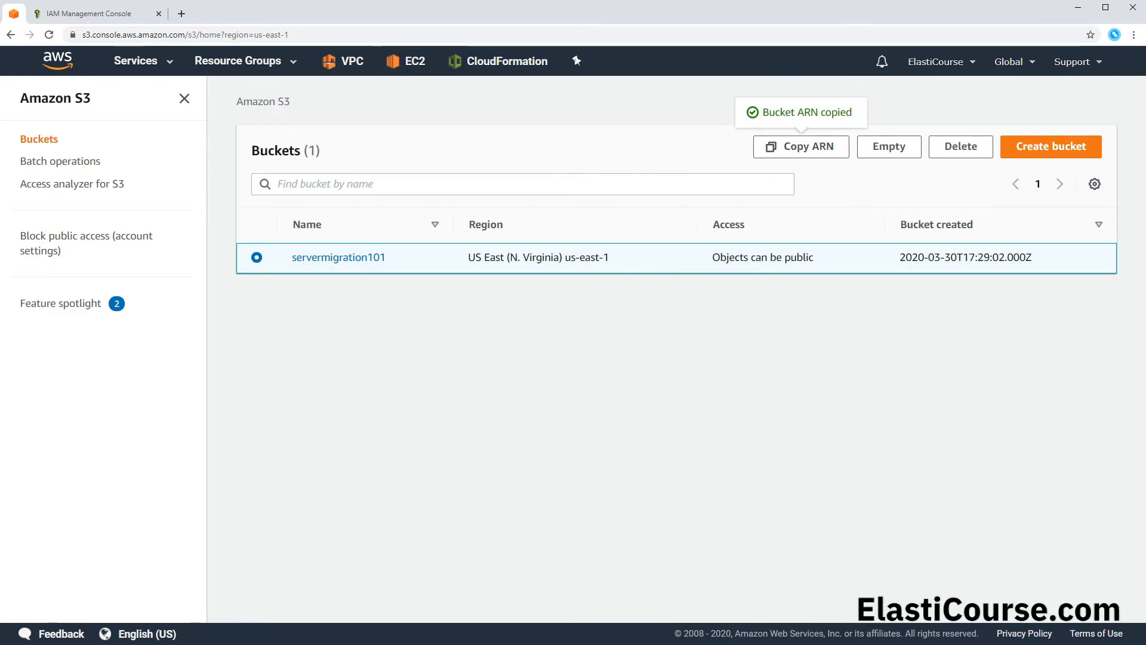
pyautogui.click(124, 644)
pyautogui.moveTo(142, 110); pyautogui.dragTo(286, 109)
pyautogui.click(286, 110)
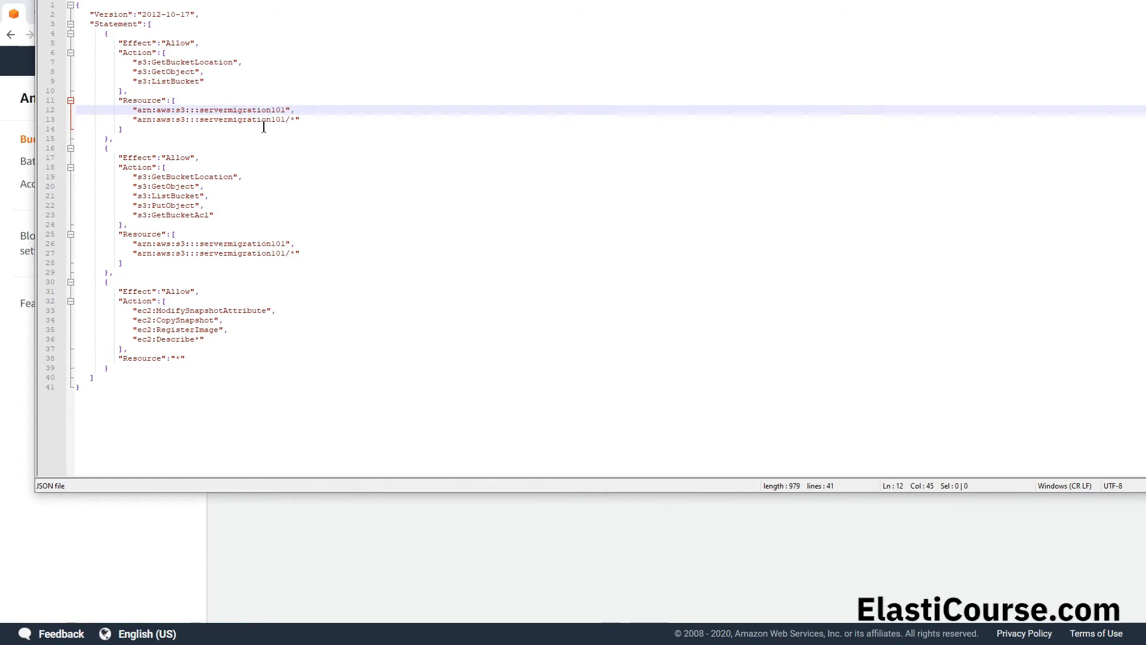
pyautogui.moveTo(186, 119); pyautogui.dragTo(287, 120)
pyautogui.click(286, 120)
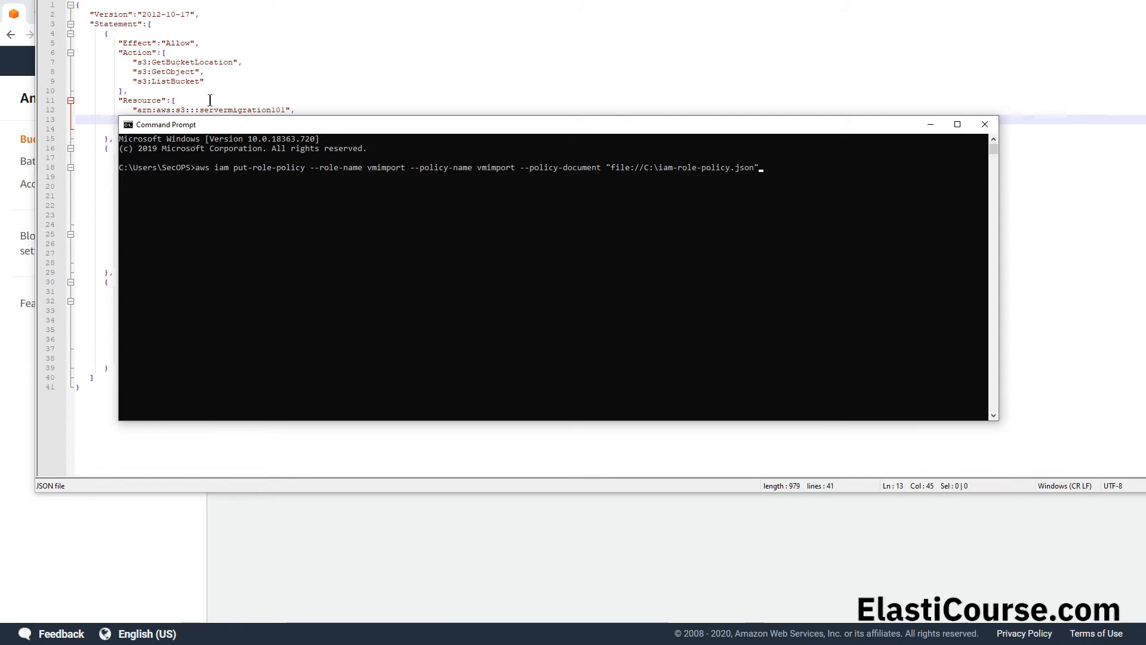
# Step: Attach "file://C:\iam-role-policy.json" to the vmimport role with aws iam put-role-policy, naming the policy vmimport, and review its JSON in IAM
pyautogui.press('Return')
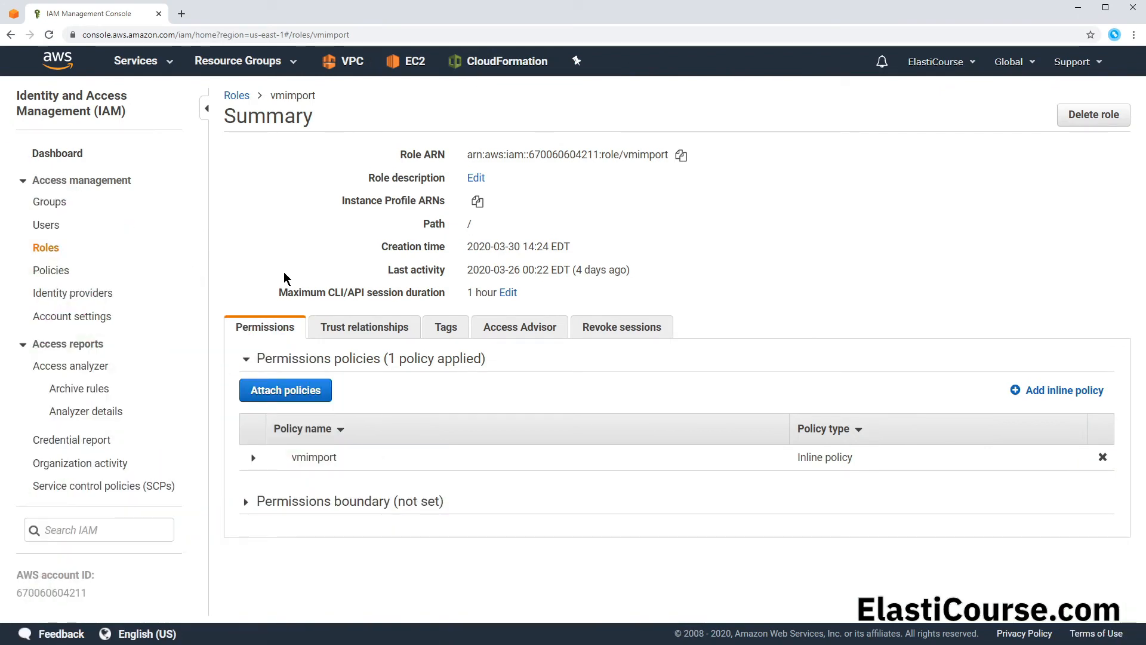
pyautogui.click(253, 458)
pyautogui.scroll(-3, 253, 459)
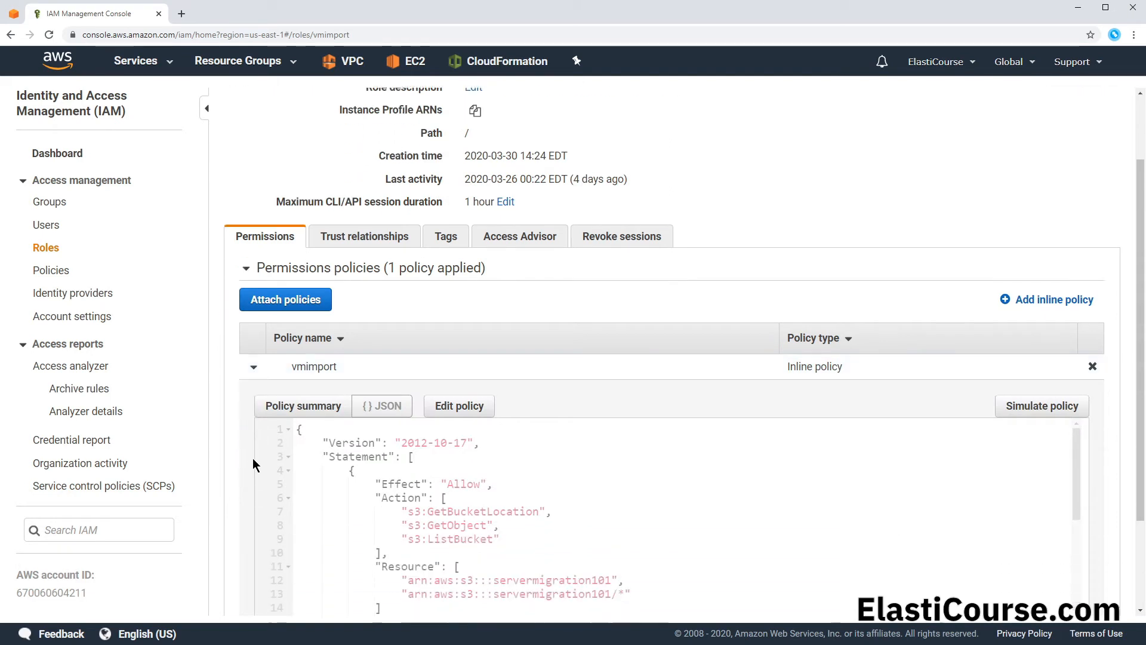
pyautogui.scroll(-3, 309, 404)
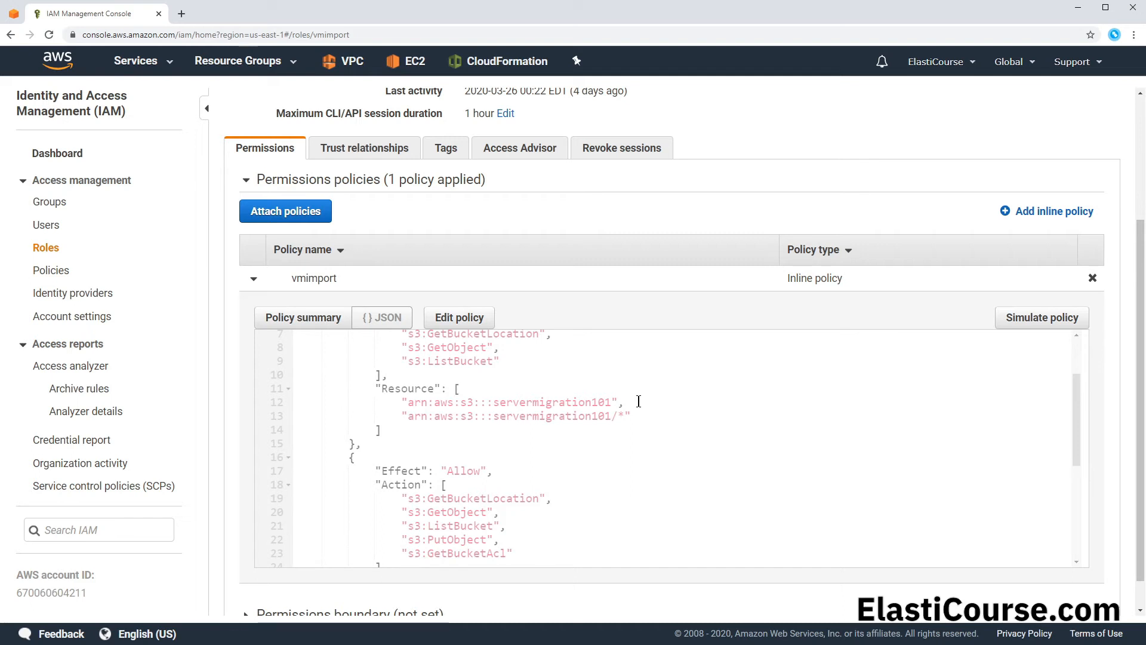
pyautogui.scroll(-5, 564, 412)
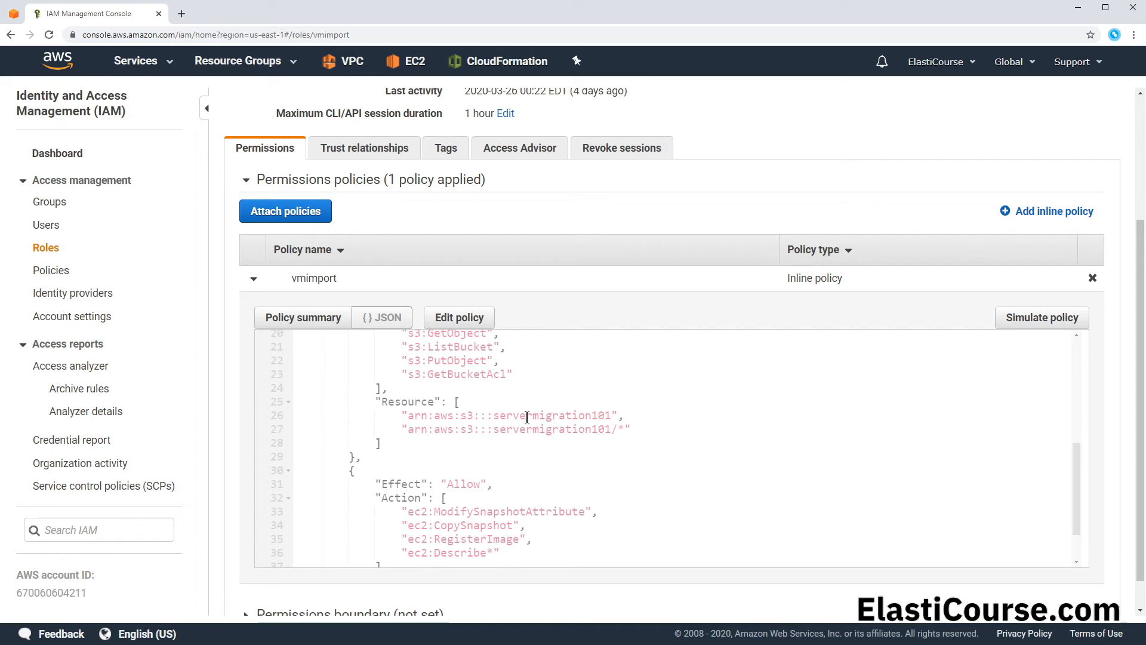
# Step: Copy the Prod-Server.ovf object name from the servermigration101 bucket and paste it as the S3Key value in the import JSON file
pyautogui.hotkey('alt', 'Tab')
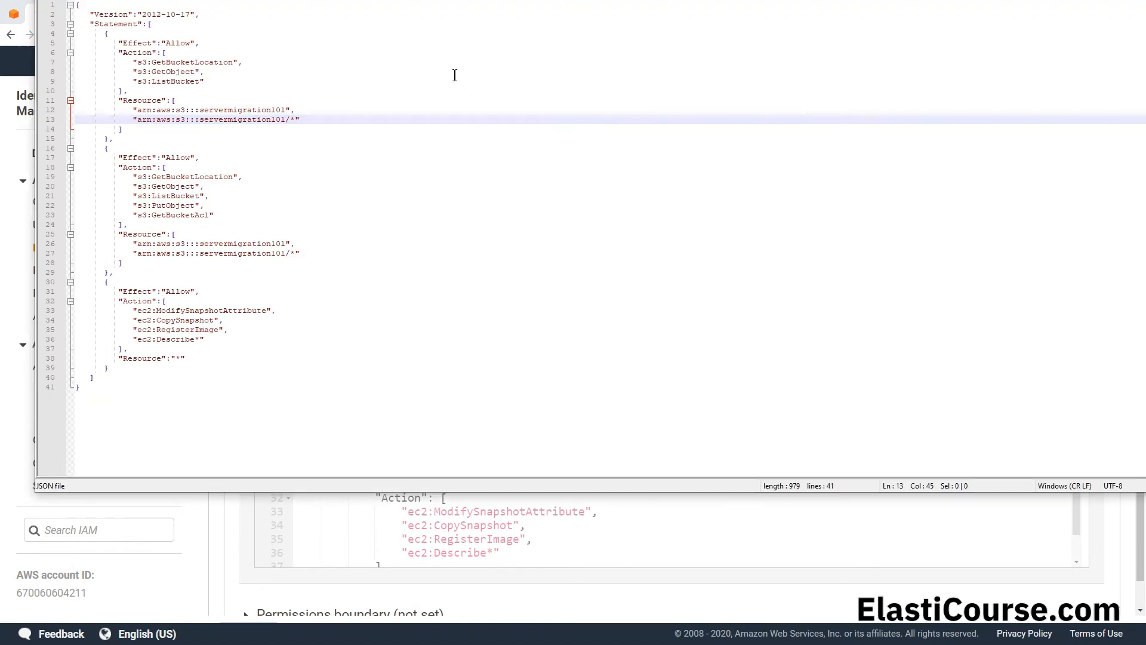
pyautogui.click(346, 0)
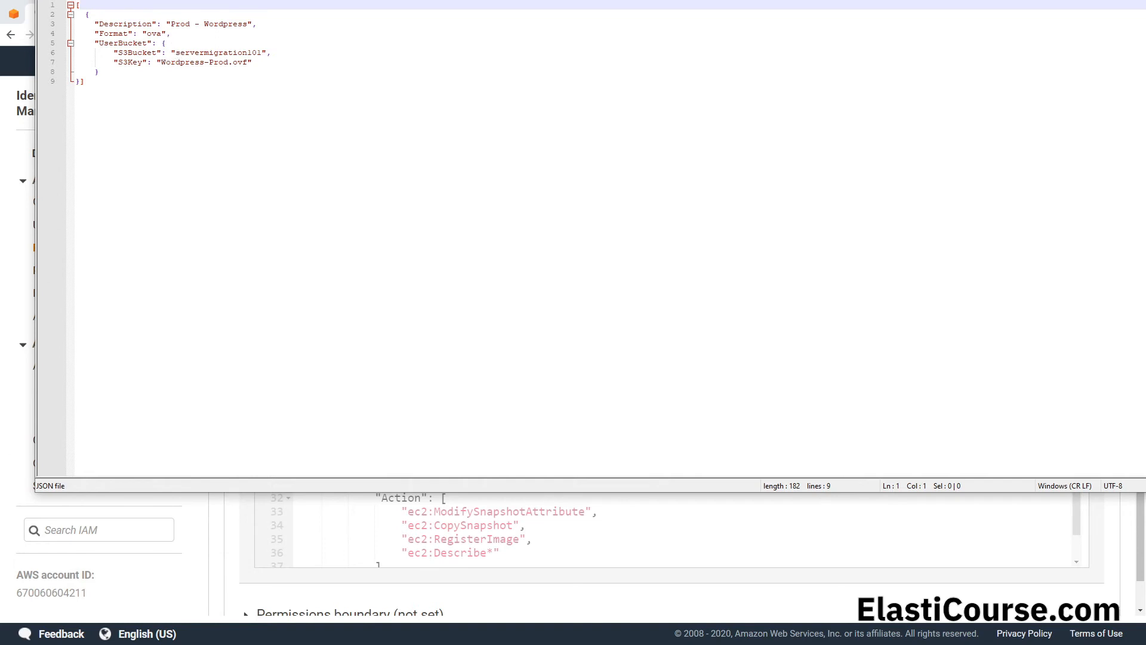
pyautogui.click(16, 19)
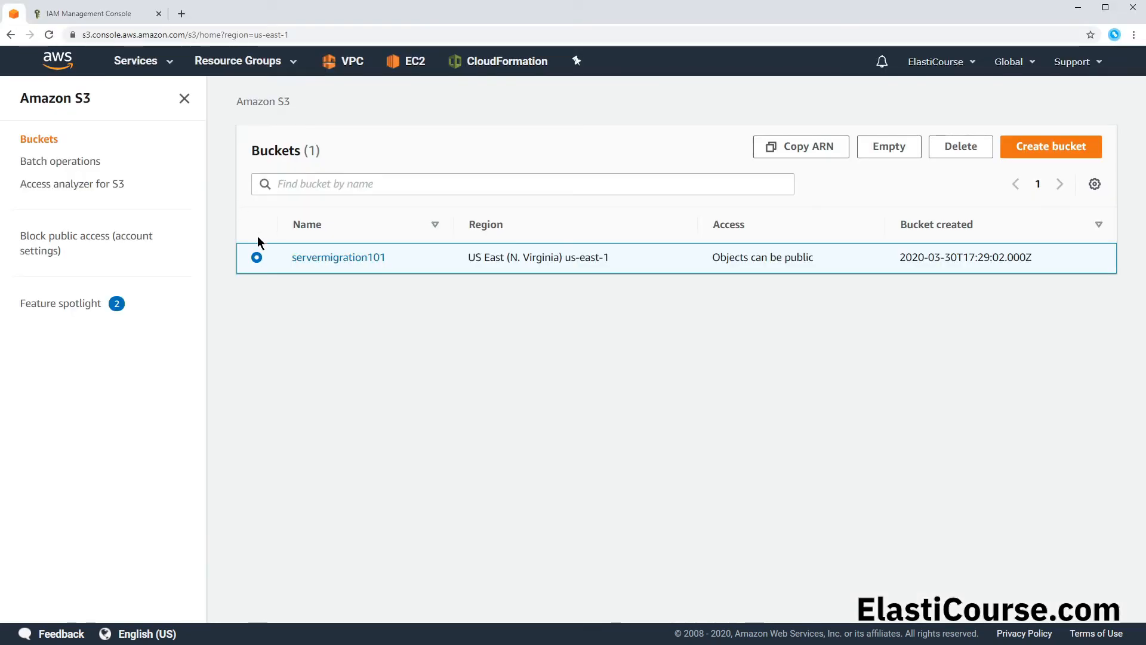
pyautogui.click(318, 261)
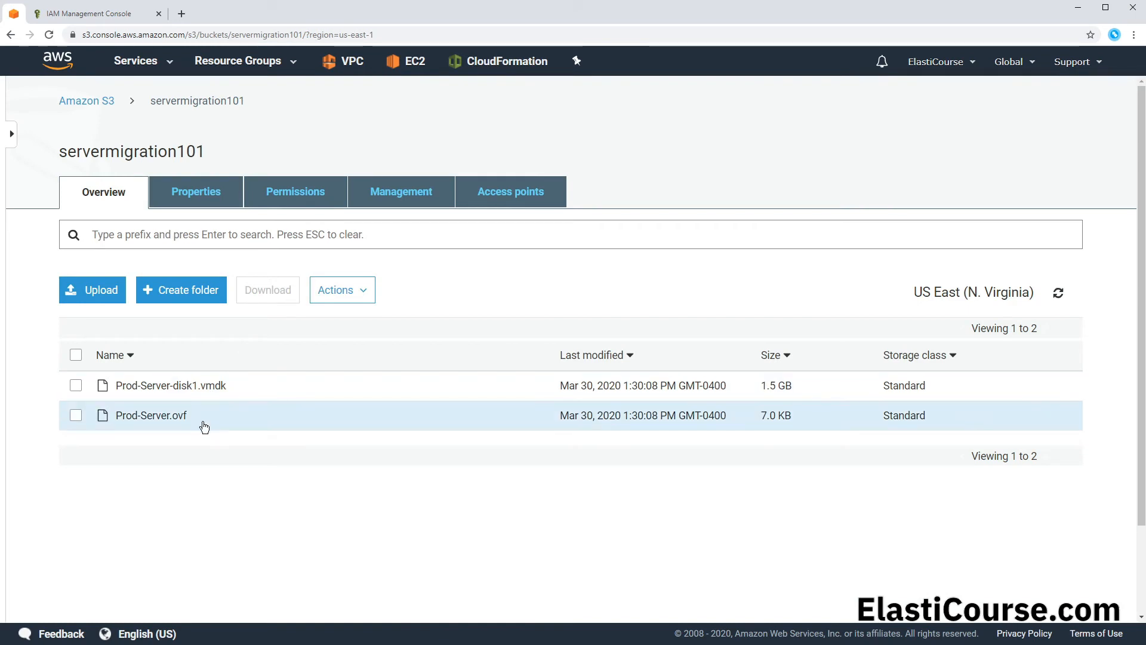
pyautogui.click(112, 415)
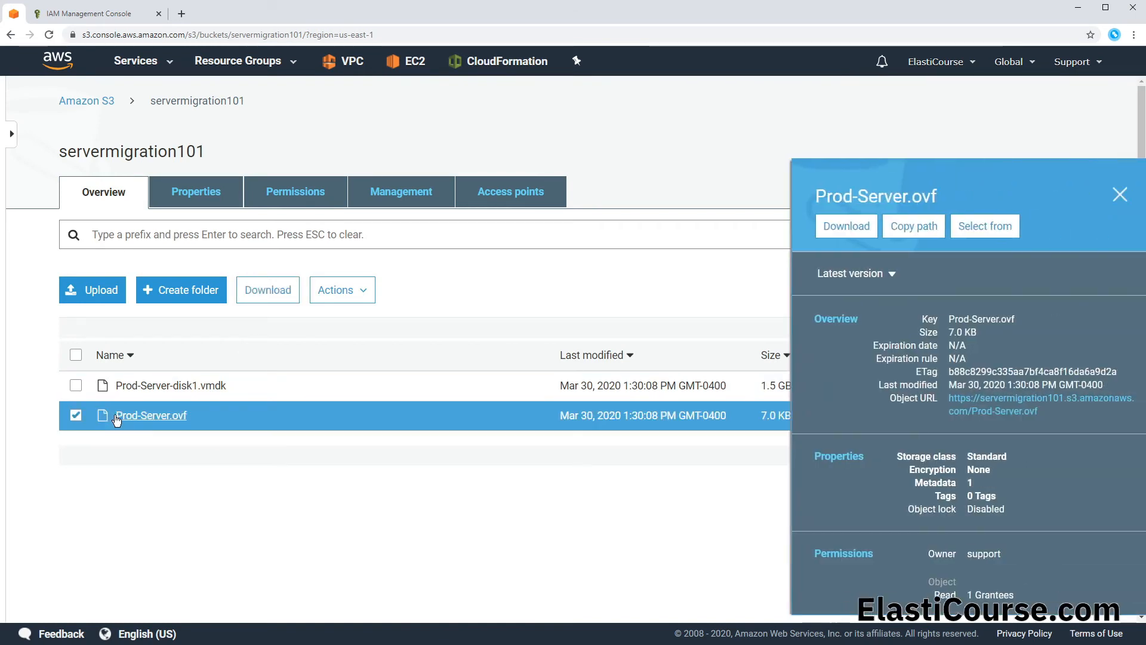
pyautogui.moveTo(891, 198); pyautogui.dragTo(768, 197)
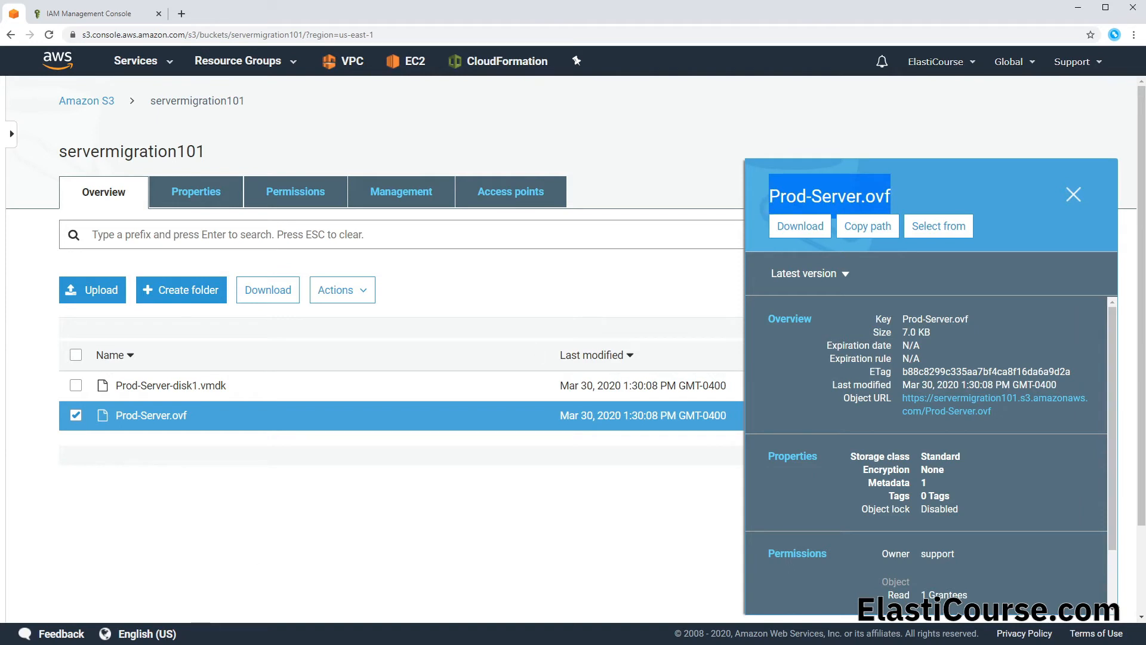
pyautogui.hotkey('alt', 'Tab')
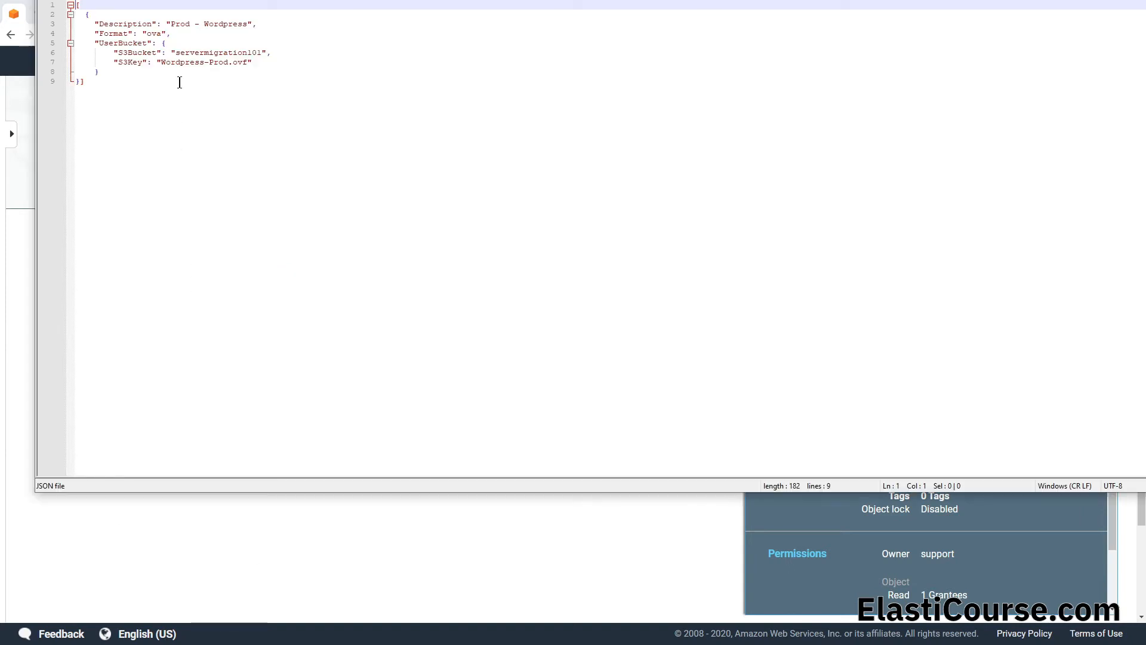
pyautogui.moveTo(161, 62); pyautogui.dragTo(251, 62)
pyautogui.hotkey('ctrl', 'v')
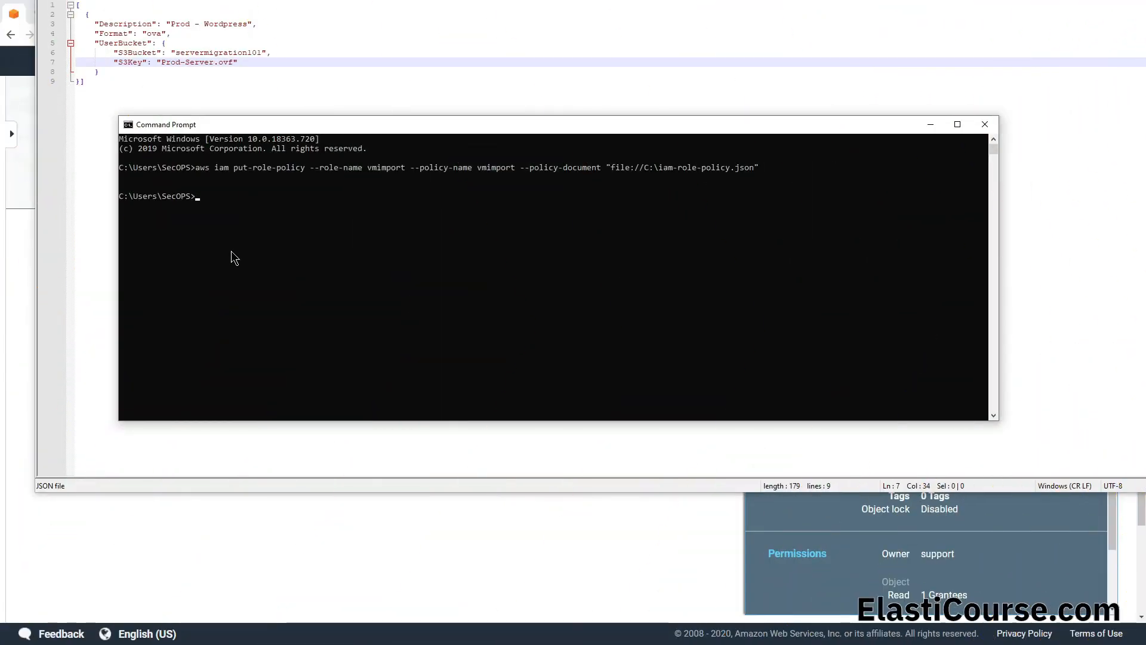
# Step: Run aws ec2 import-image --description "Prod-Wordpress" --disk-containers "file://C:\import.json" in Command Prompt
pyautogui.hotkey('ctrl', 'v')
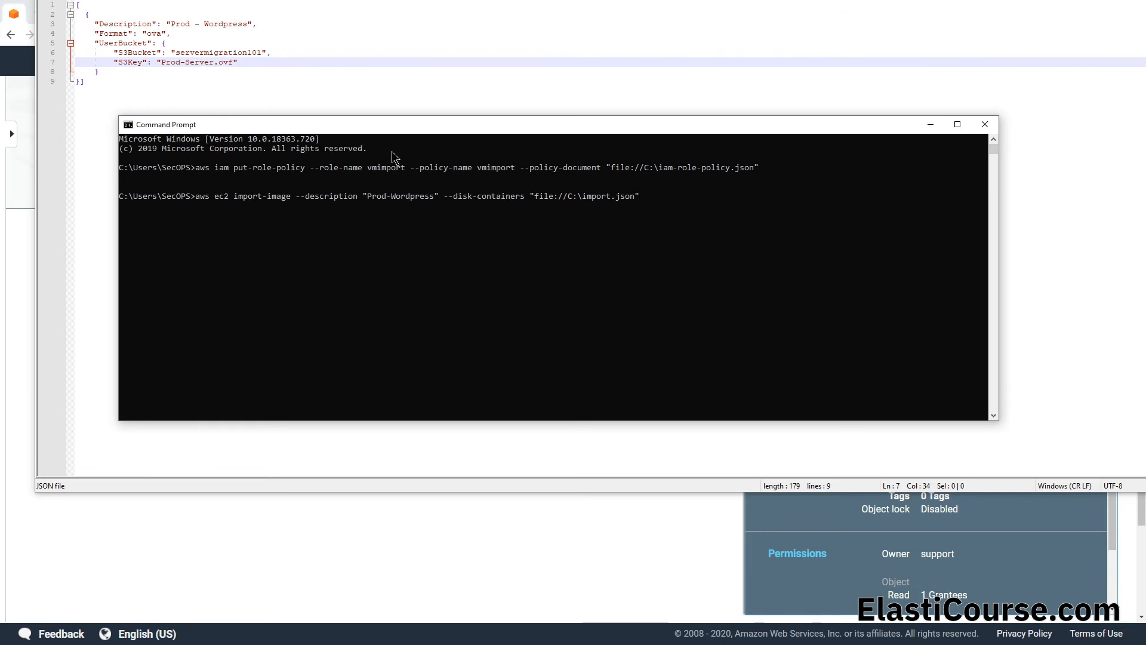
pyautogui.press('Return')
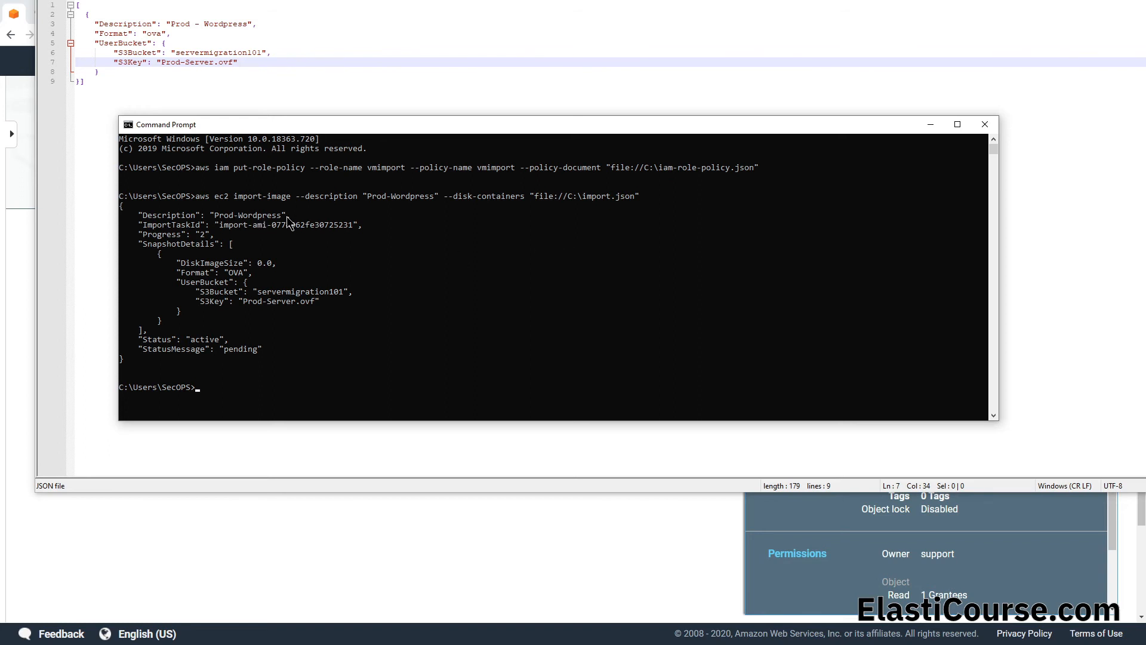
# Step: Copy the ImportTaskId from the output and run aws ec2 describe-import-image-tasks --import-task-ids with that ID
pyautogui.click(221, 225)
pyautogui.moveTo(222, 225); pyautogui.dragTo(353, 229)
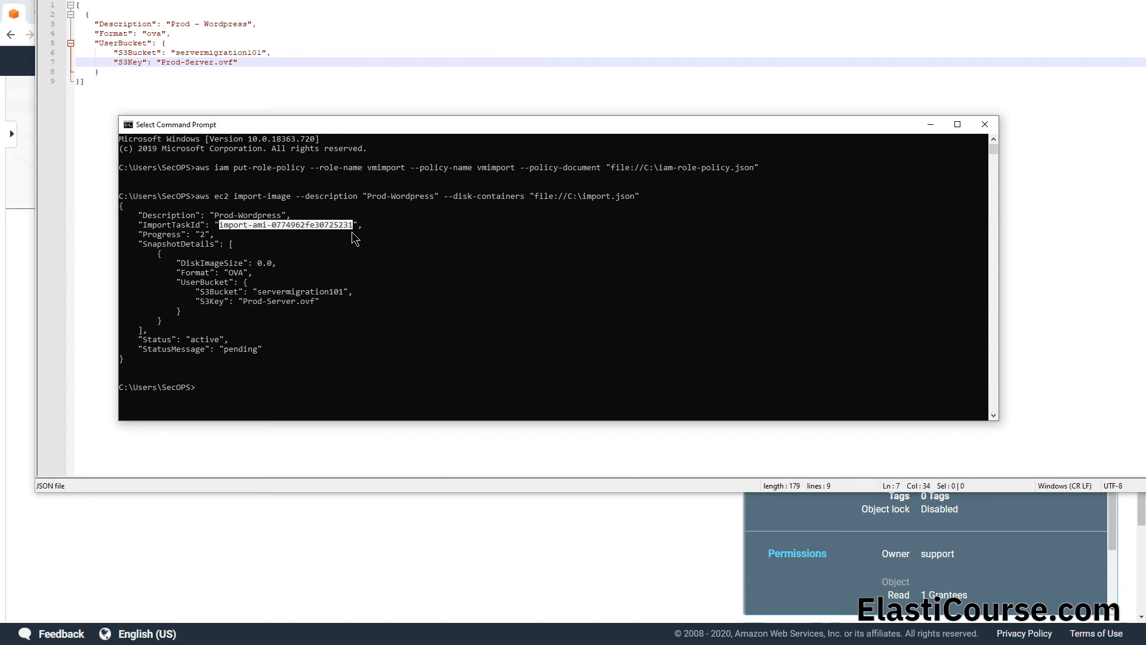
pyautogui.hotkey('ctrl', 'c')
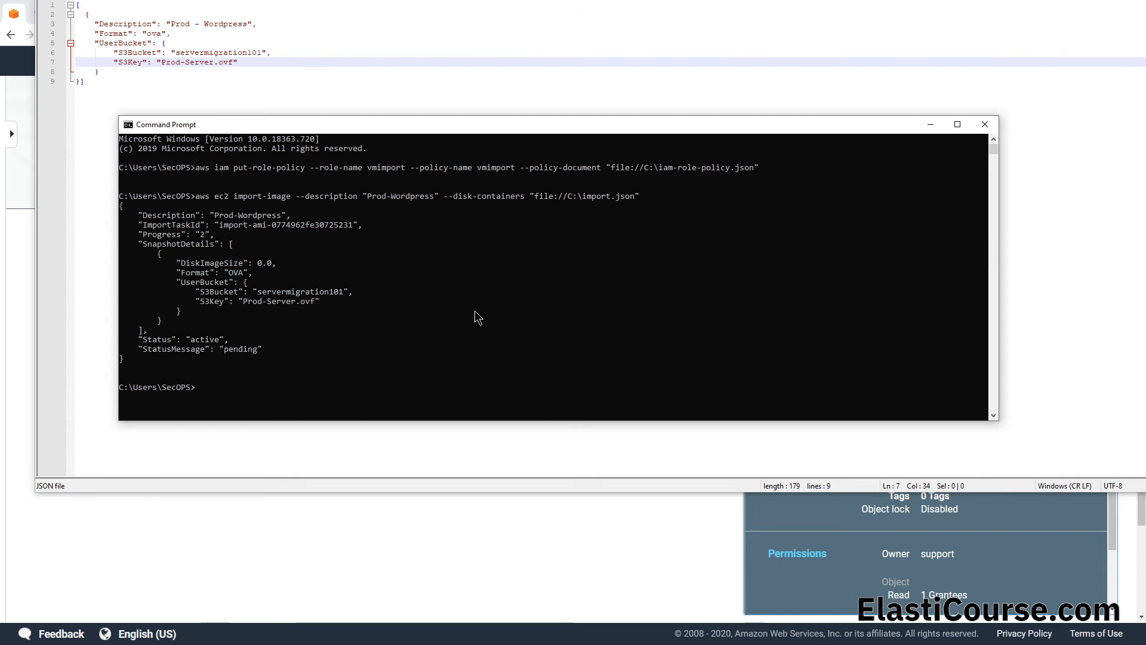
pyautogui.hotkey('ctrl', 'v')
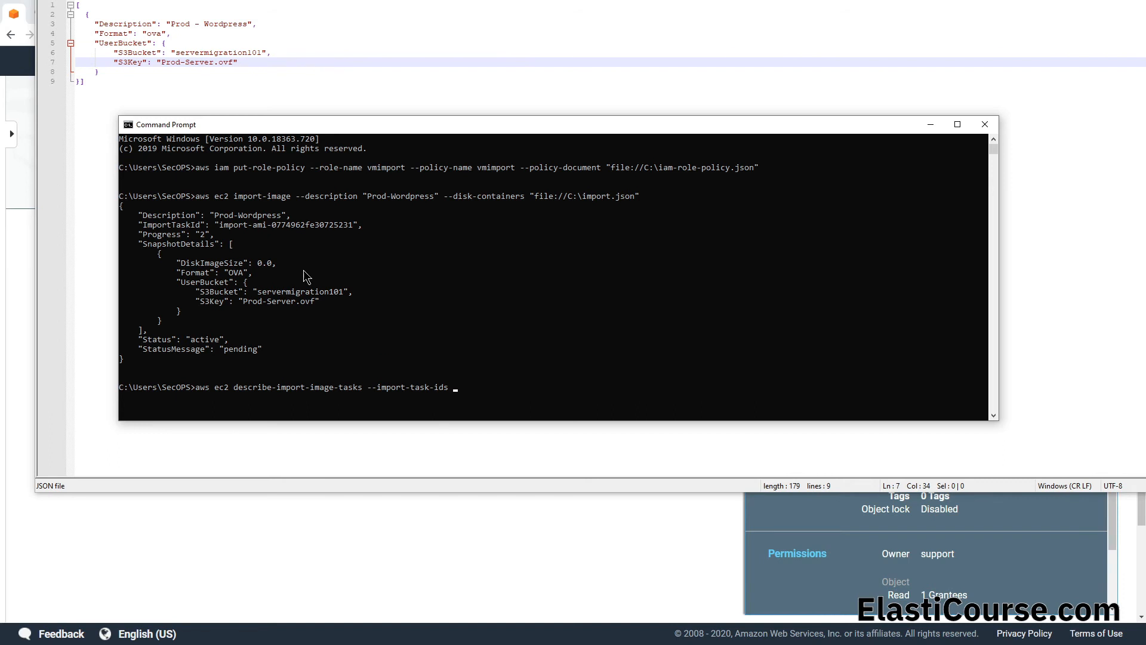
pyautogui.click(222, 225)
pyautogui.moveTo(227, 224)
pyautogui.mouseDown()
pyautogui.moveTo(356, 226)
pyautogui.moveTo(225, 225)
pyautogui.mouseUp()
pyautogui.hotkey('ctrl', 'c')
pyautogui.hotkey('ctrl', 'v')
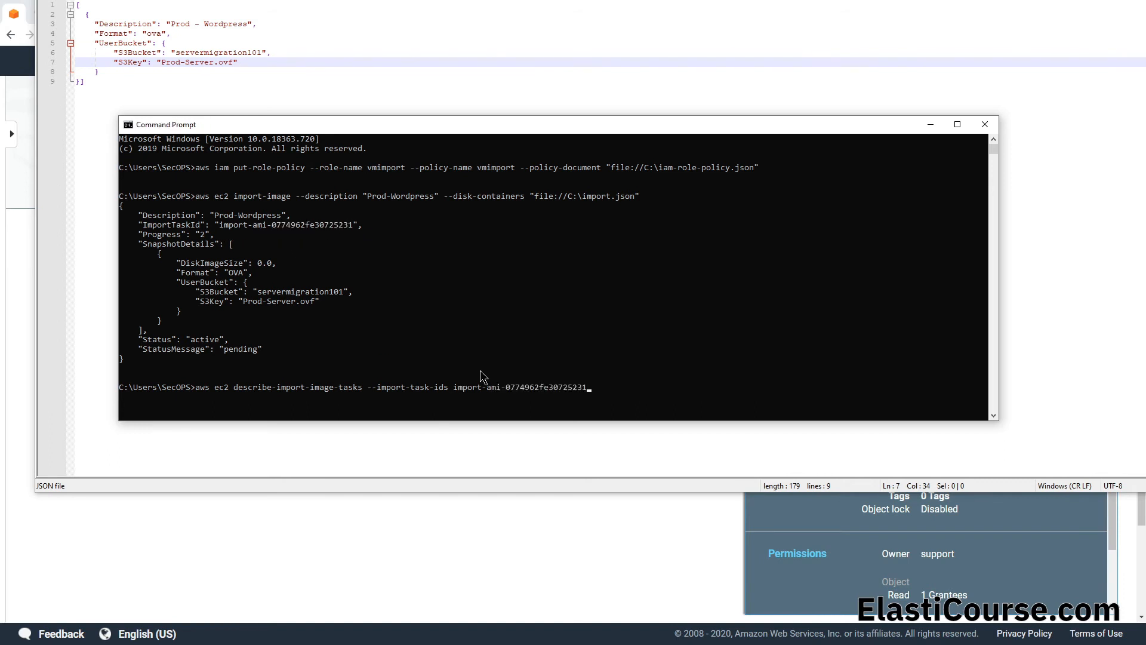
pyautogui.press('Return')
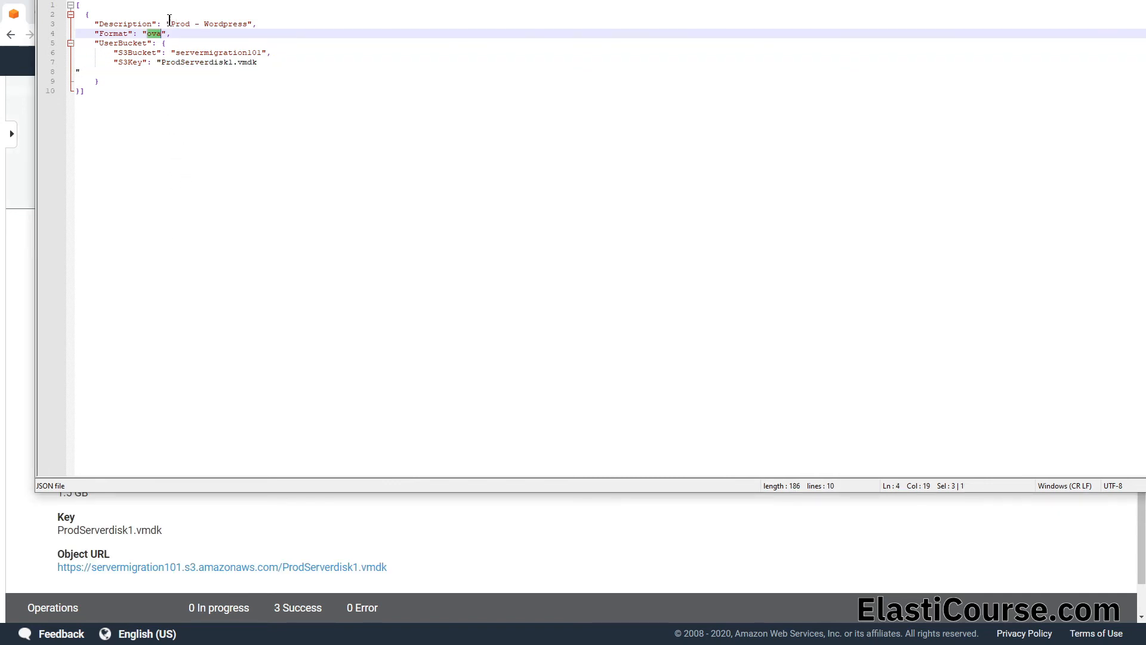
# Step: Set the Format value in the import JSON to vmdk and remove the stray line break after the ProdServerdisk1.vmdk S3Key
pyautogui.write('vm')
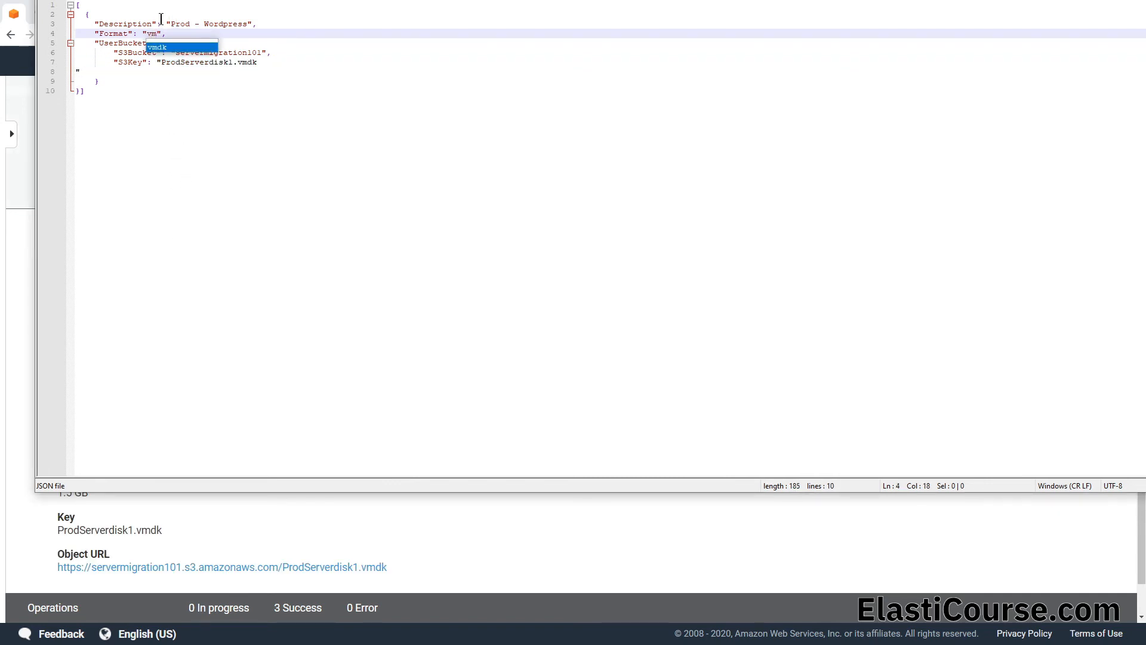
pyautogui.write('dk')
pyautogui.click(379, 83)
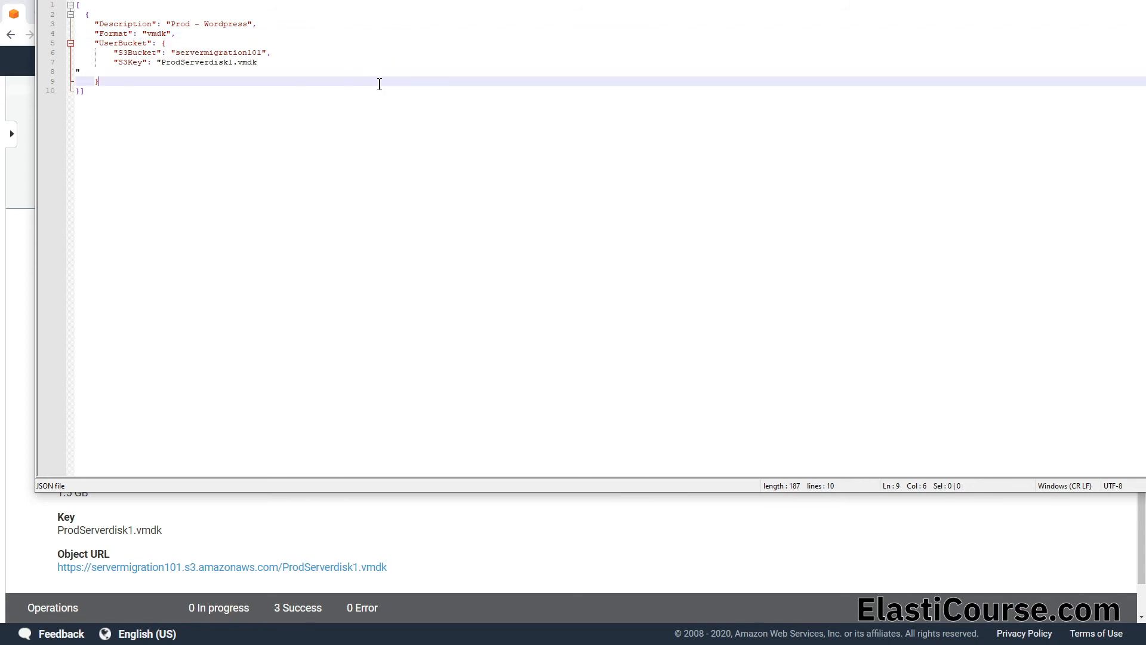
pyautogui.click(283, 58)
pyautogui.press('Delete')
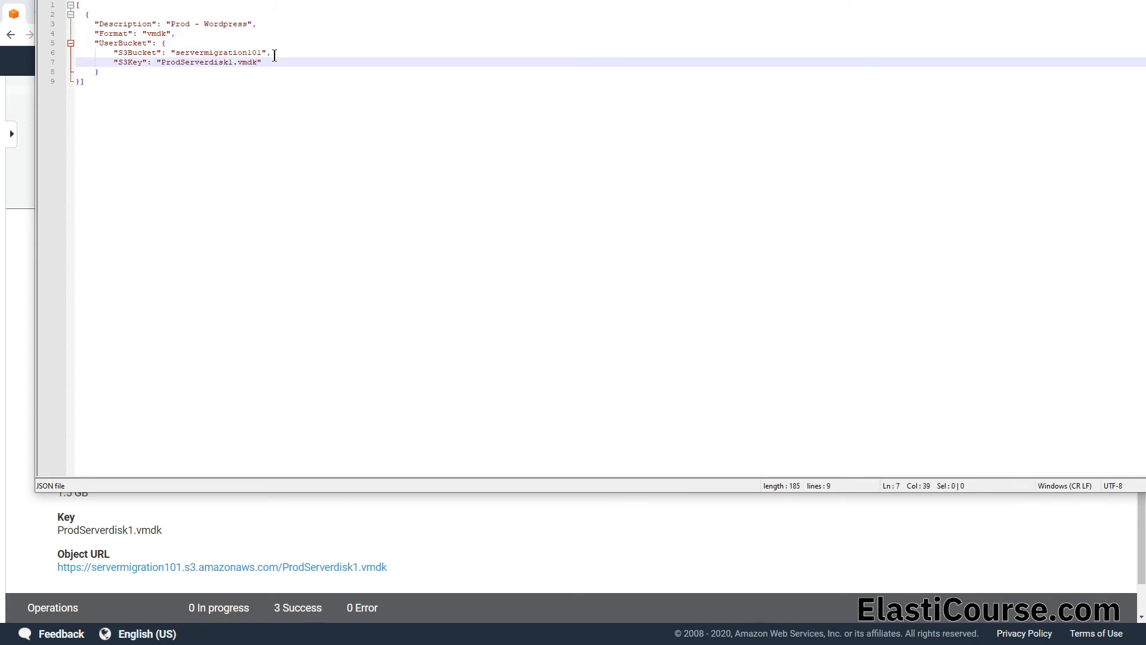
pyautogui.click(312, 109)
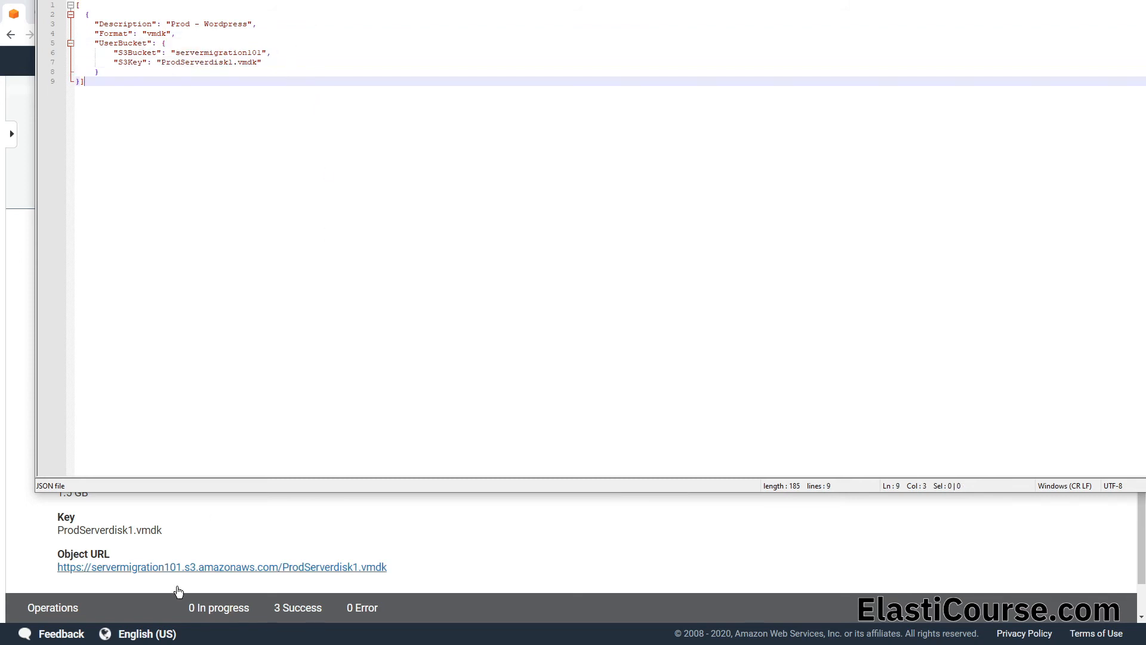
# Step: Switch to Command Prompt and recall the earlier aws ec2 commands to rerun the image import with the edited JSON
pyautogui.hotkey('alt', 'Tab')
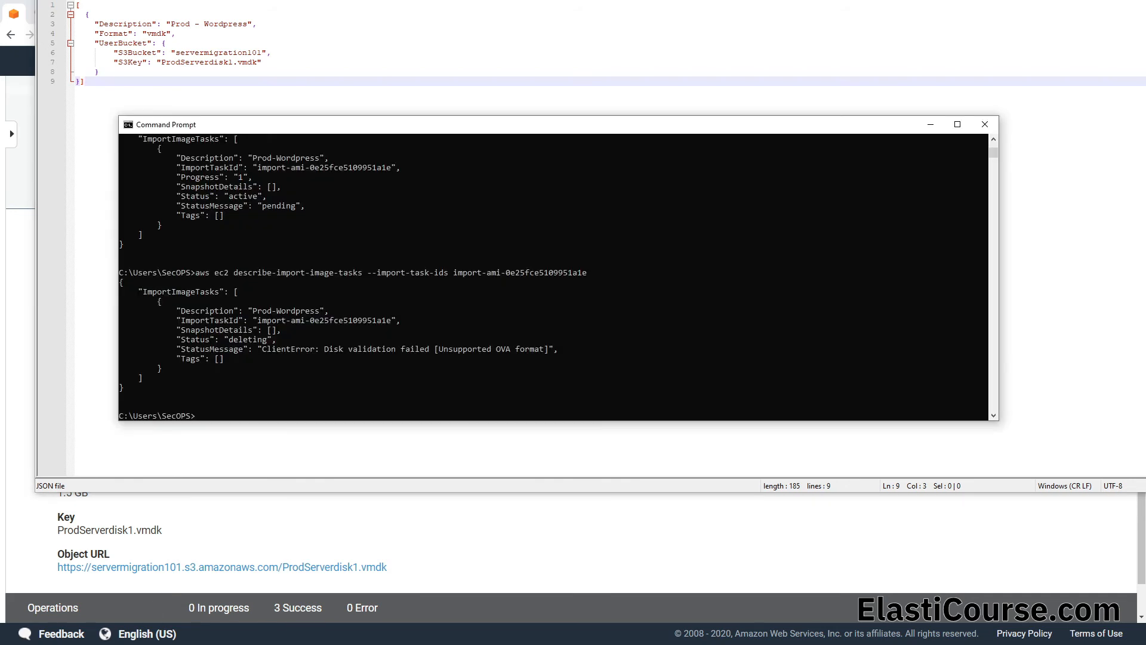
pyautogui.press('Up')
pyautogui.press('Up')
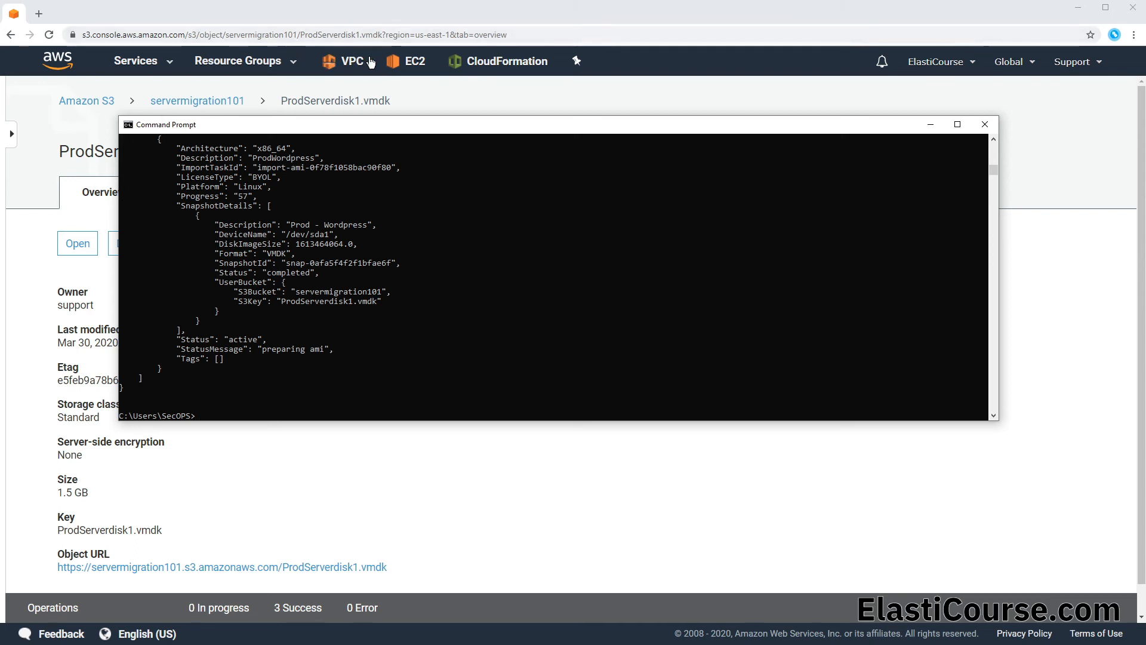
# Step: Open the EC2 console in a new browser tab and check the imported snapshot and the refreshed AMI list
pyautogui.middleClick(399, 60)
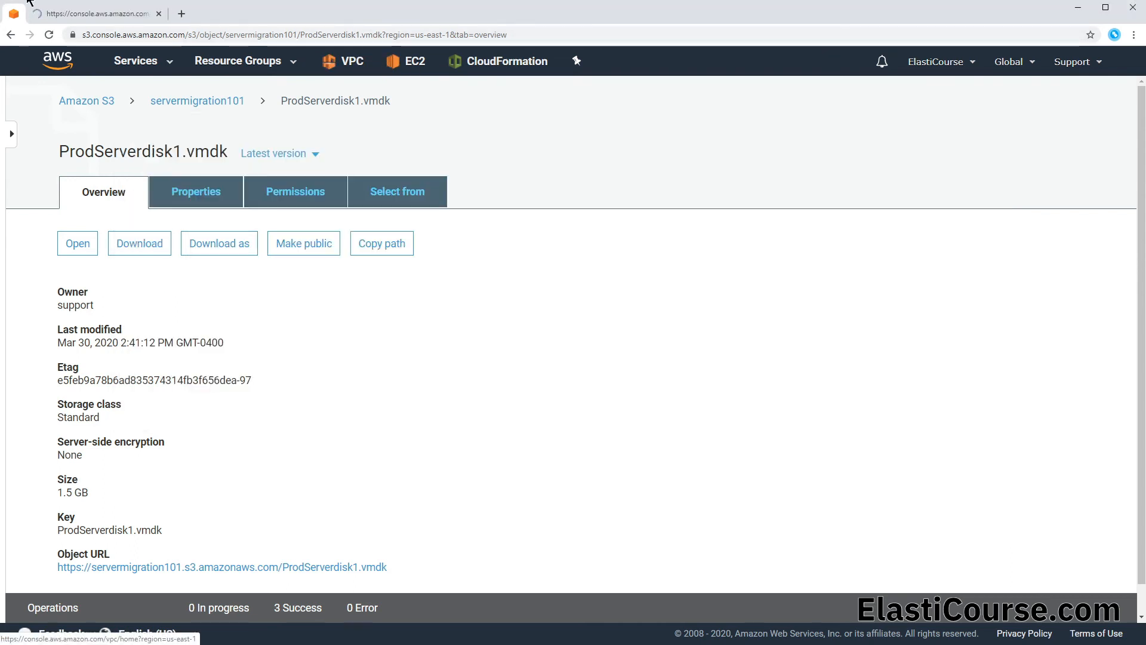
pyautogui.click(78, 17)
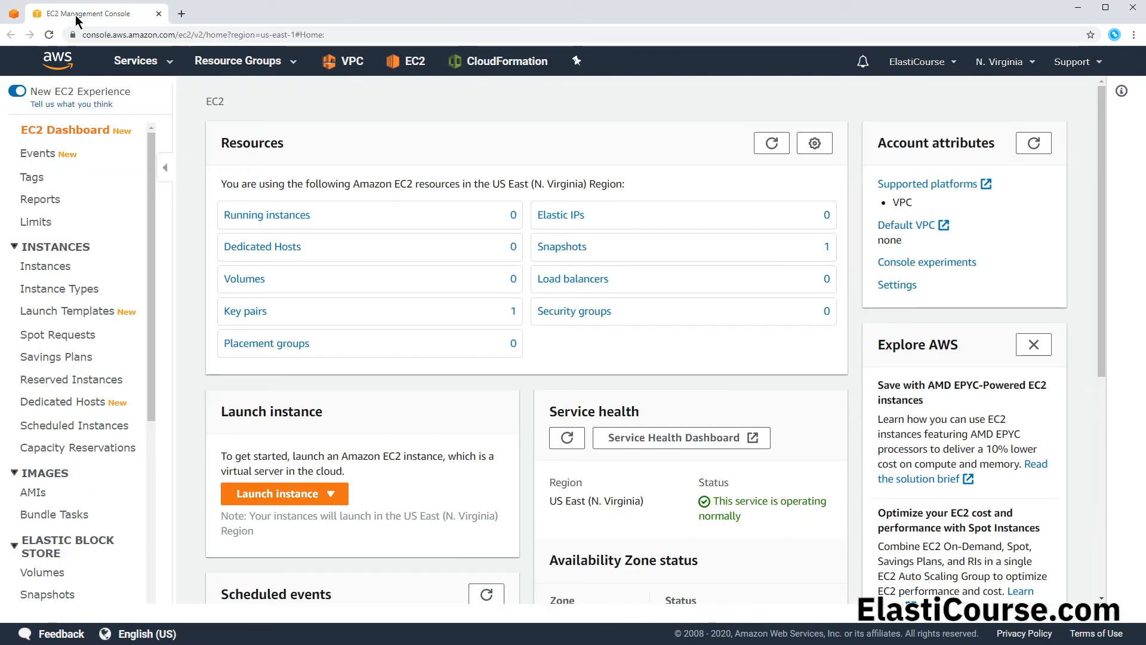
pyautogui.click(567, 249)
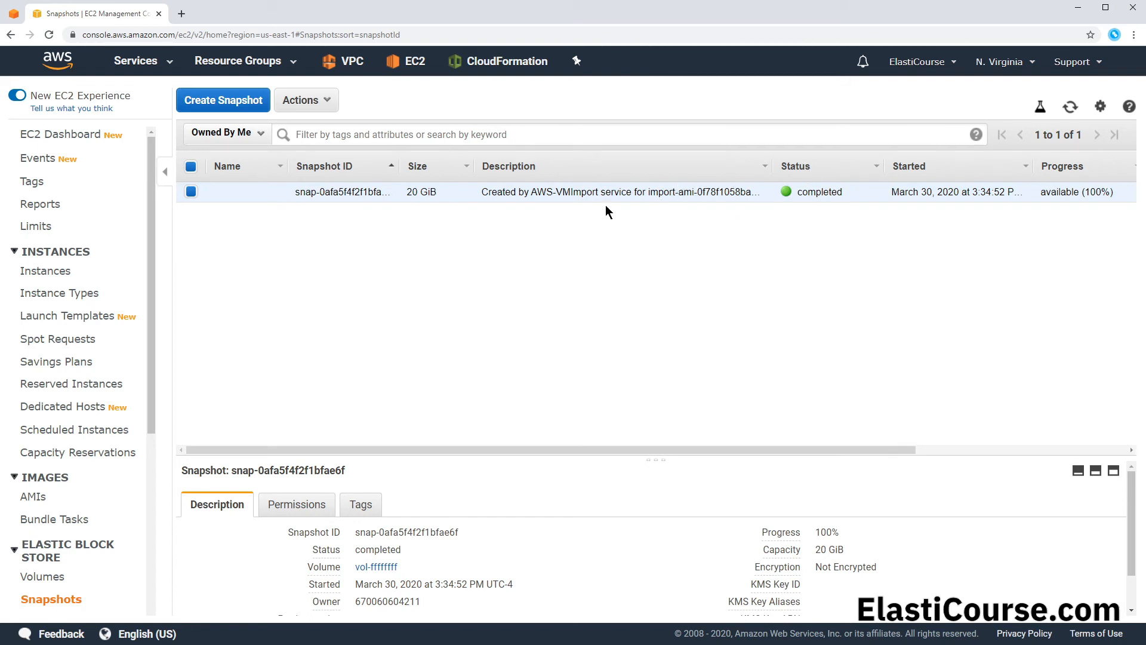
pyautogui.click(46, 503)
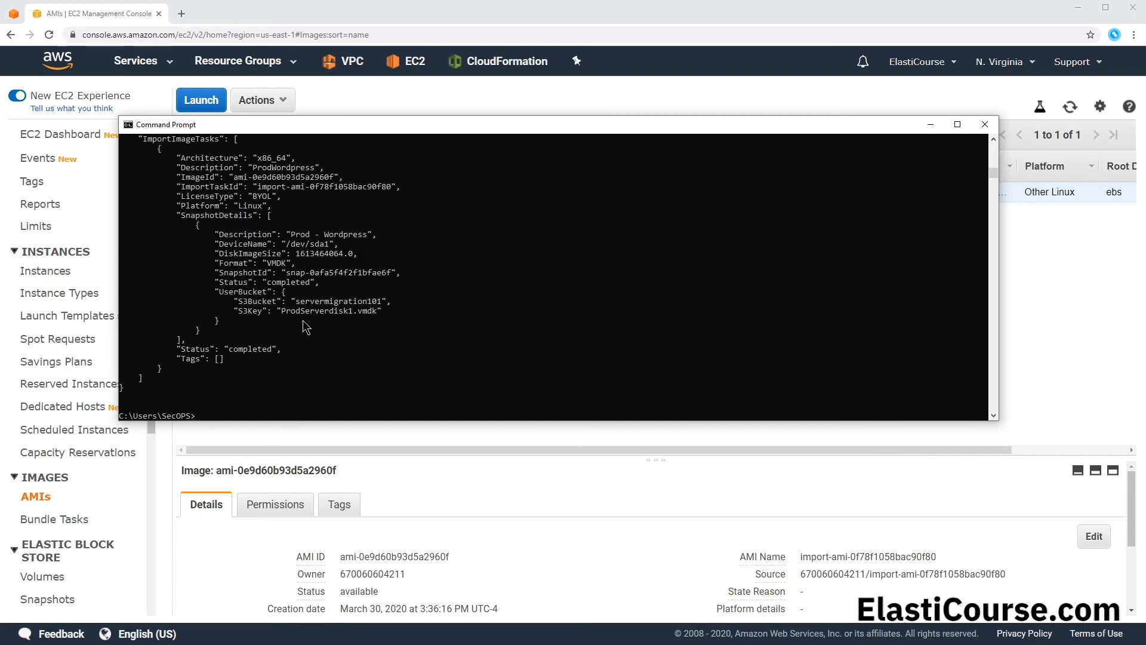
pyautogui.click(419, 7)
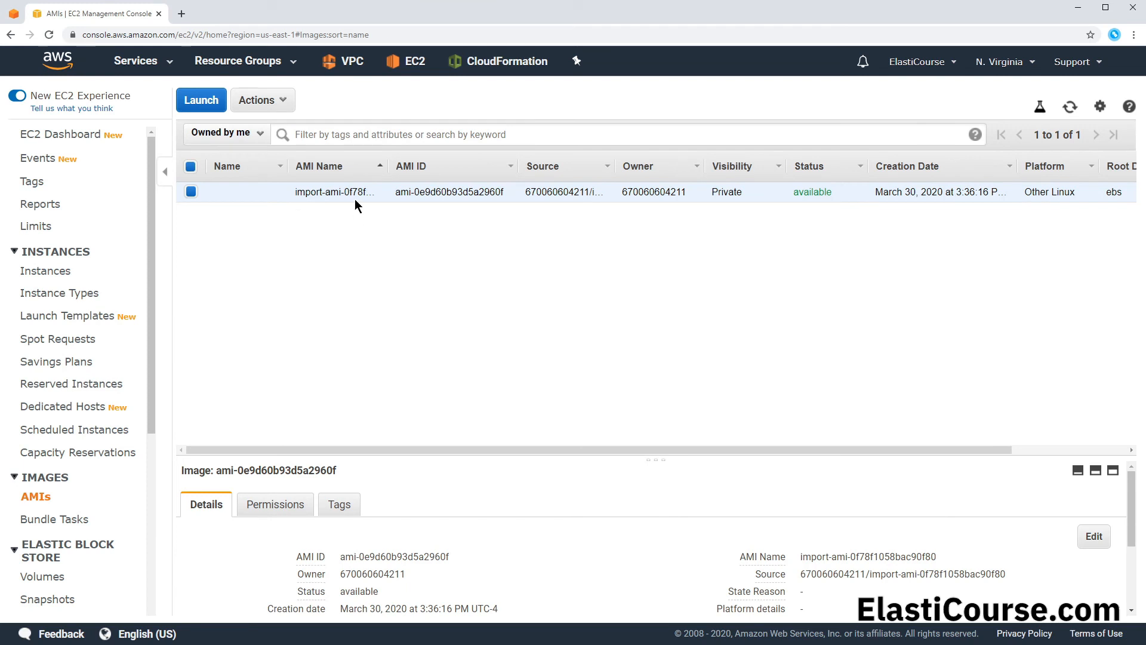
pyautogui.click(1076, 112)
# Step: Start launching the imported AMI as a t2.micro instance, enable Auto-assign Public IP, and proceed to the launch review
pyautogui.click(192, 105)
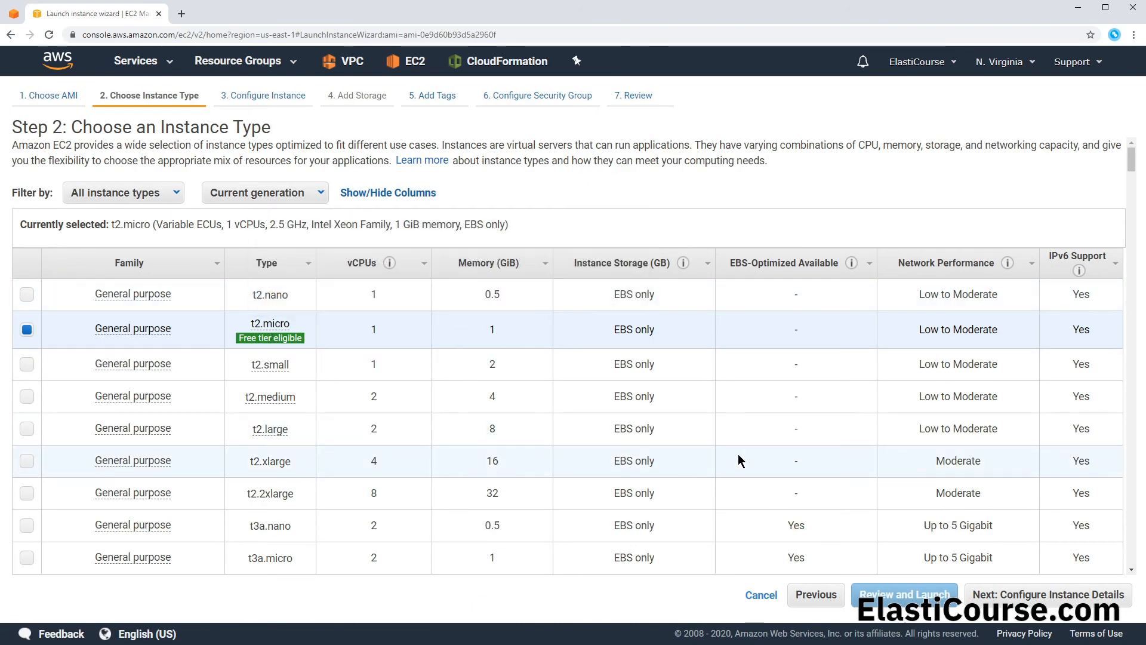
pyautogui.click(1048, 594)
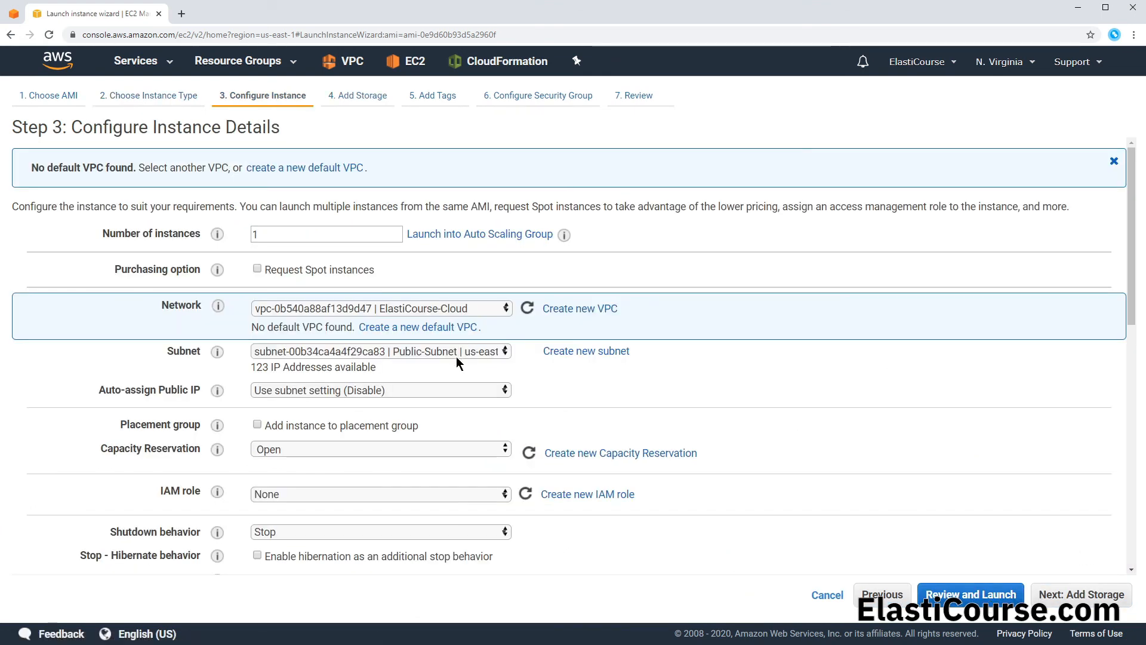
pyautogui.click(445, 391)
pyautogui.click(432, 411)
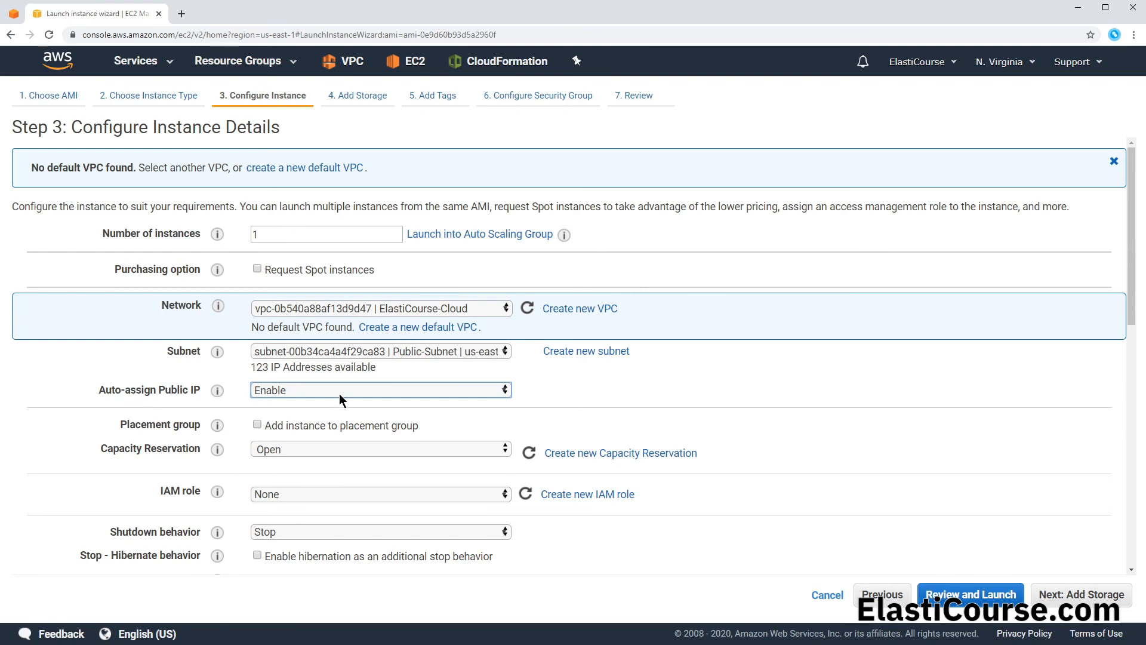
pyautogui.scroll(-9, 339, 394)
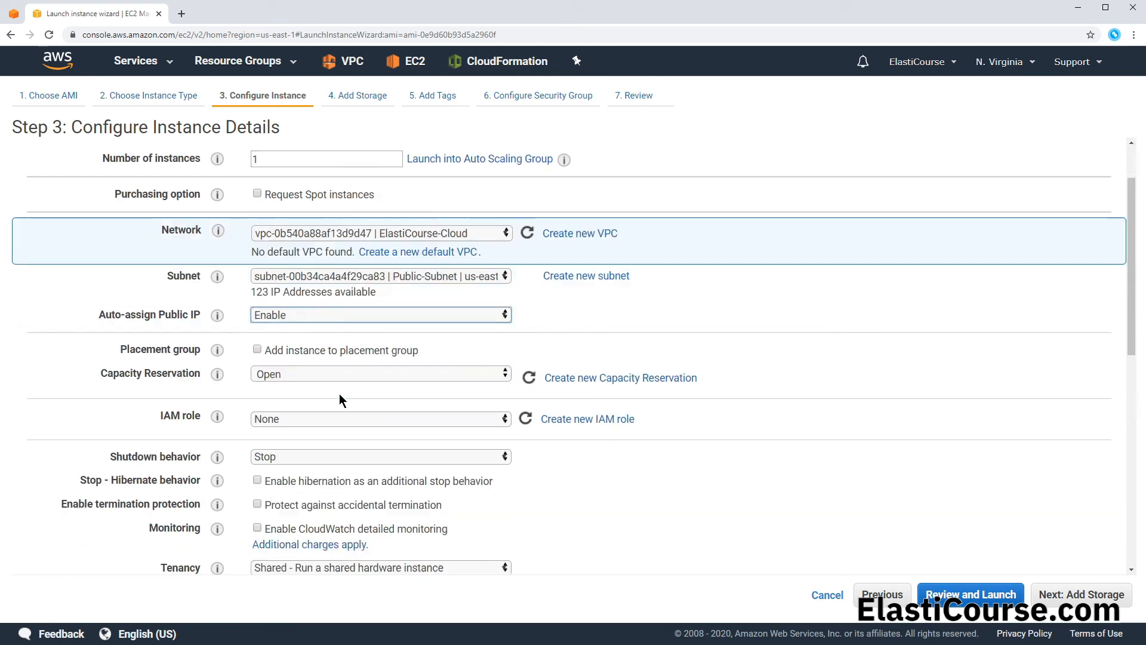
pyautogui.scroll(-1, 342, 394)
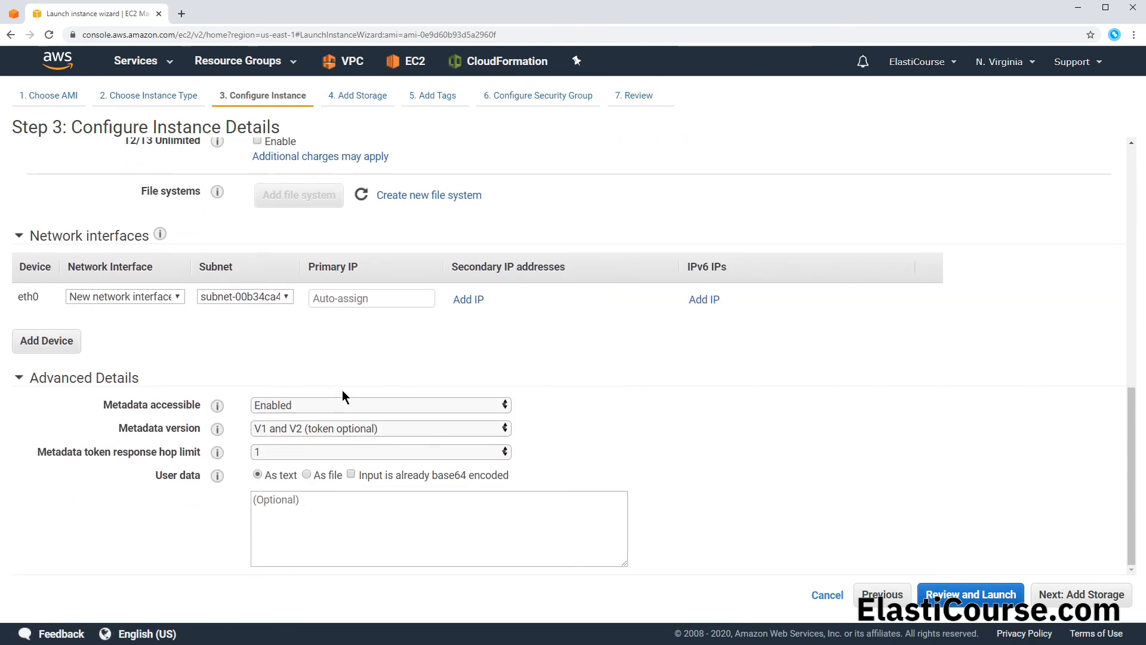
pyautogui.click(1013, 602)
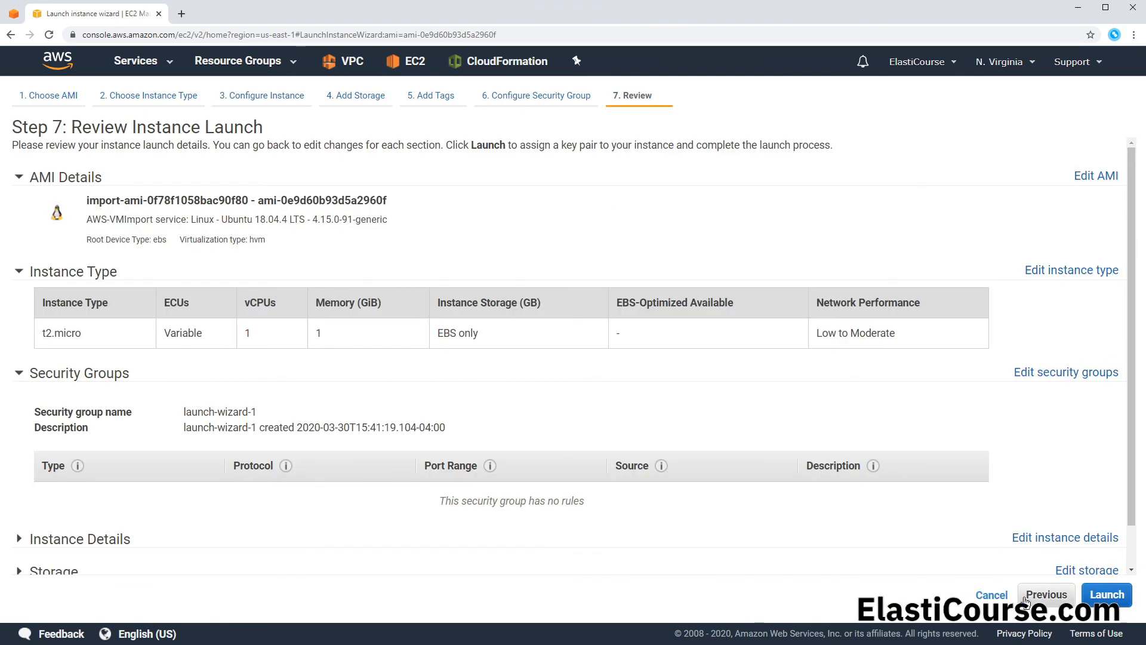
# Step: Launch the instance with a new key pair named NewWP-EC2, downloading its private key file first
pyautogui.click(1095, 596)
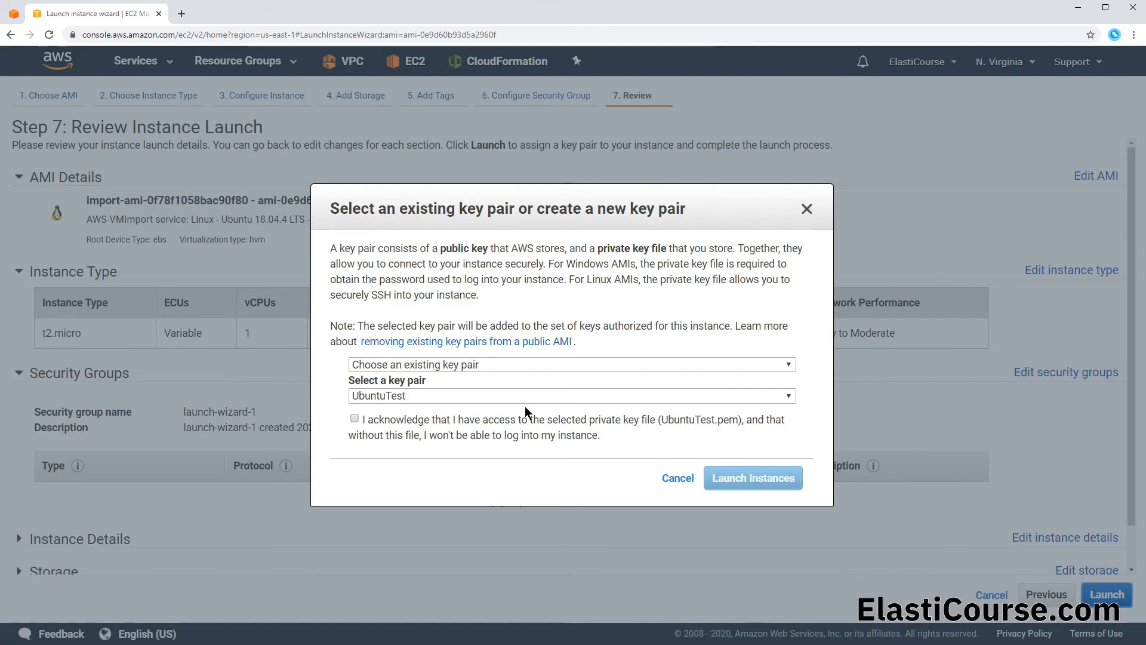
pyautogui.click(407, 364)
pyautogui.click(395, 391)
pyautogui.write('NewWP-EC2')
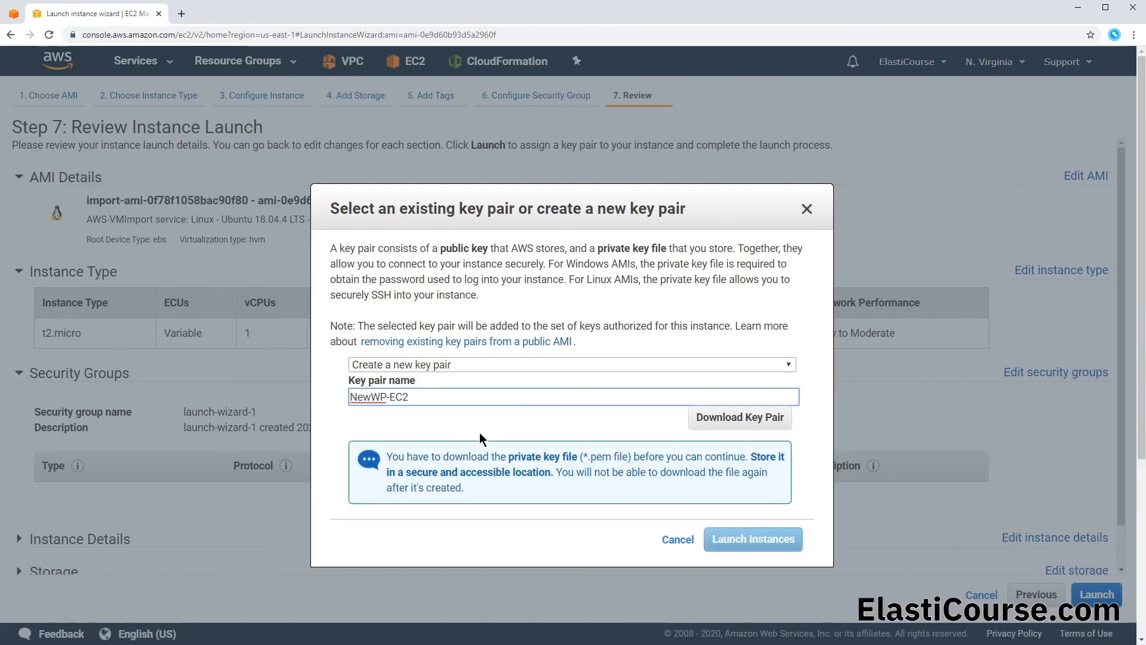
pyautogui.click(482, 434)
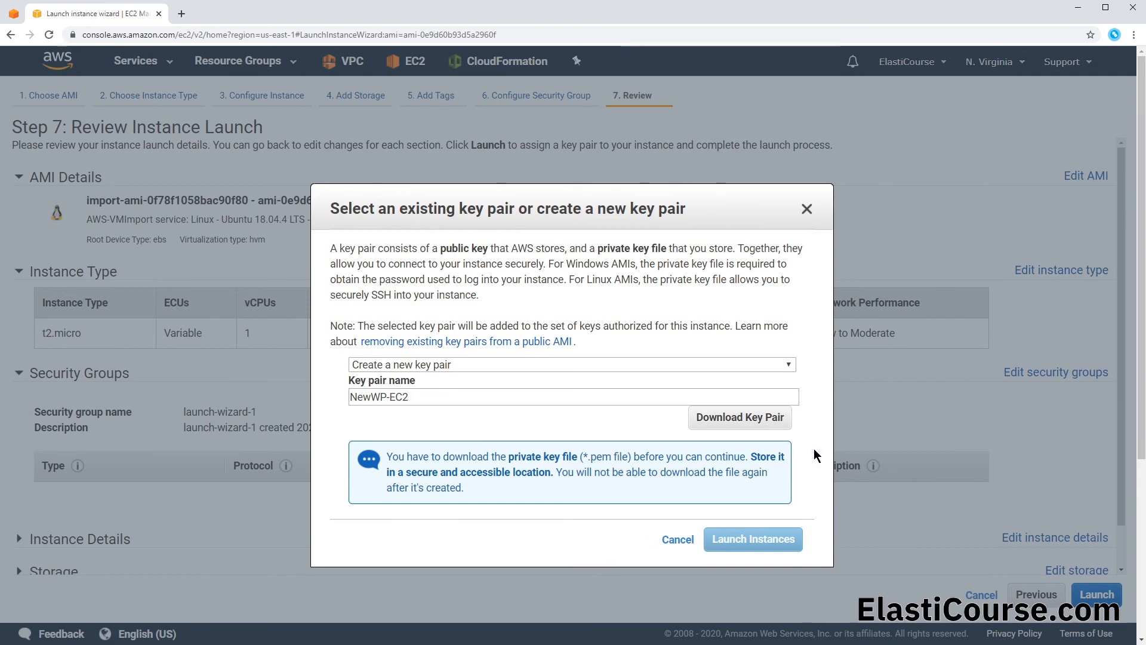
pyautogui.click(740, 416)
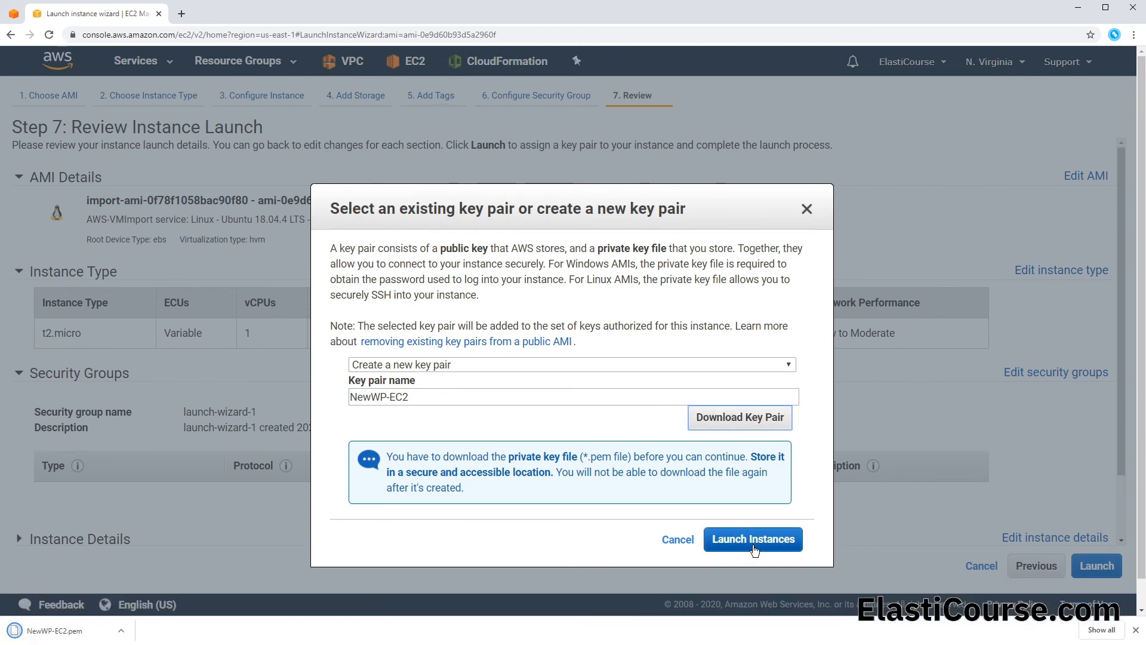
pyautogui.click(753, 544)
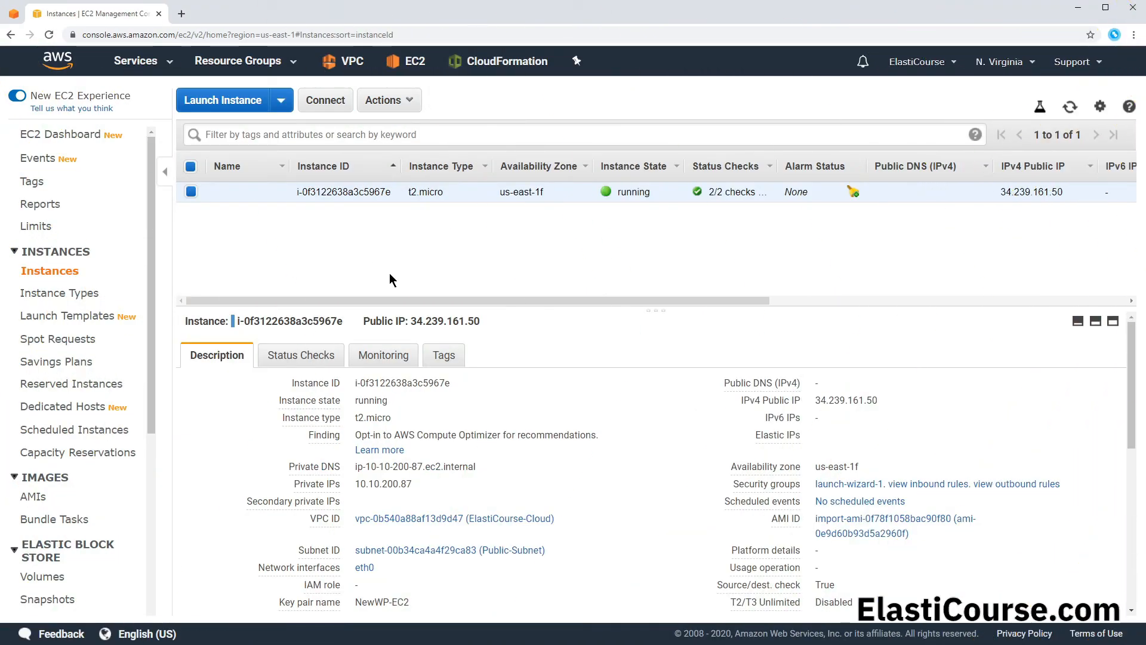
# Step: Copy the running instance's IPv4 public IP and view the inbound rules of its security group
pyautogui.moveTo(854, 413)
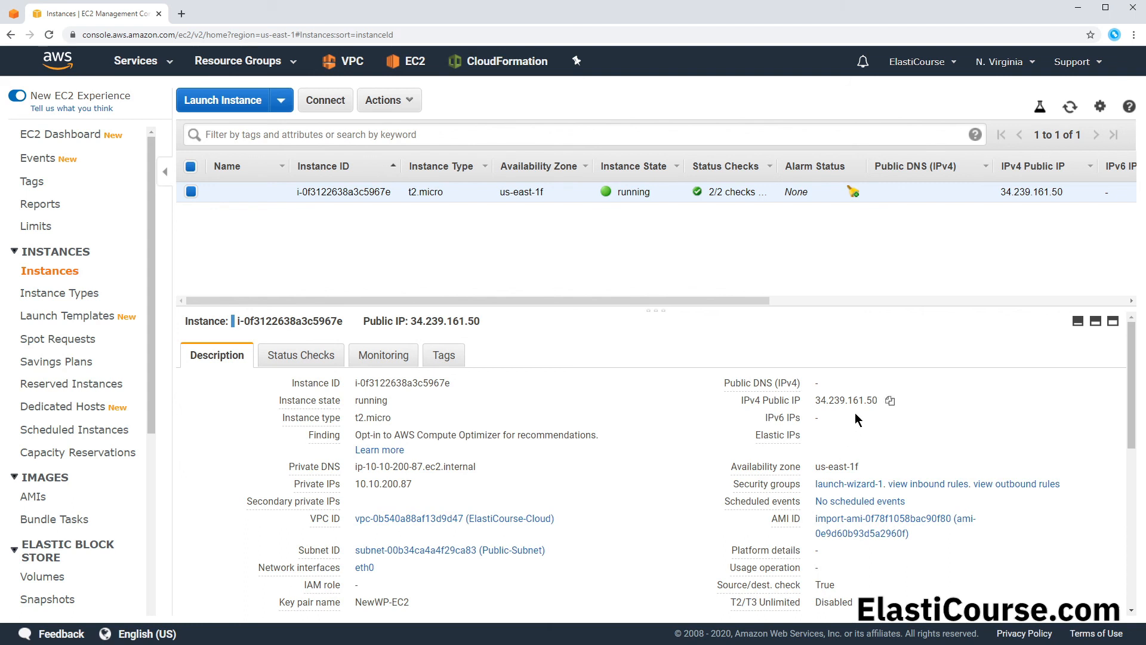
pyautogui.click(891, 402)
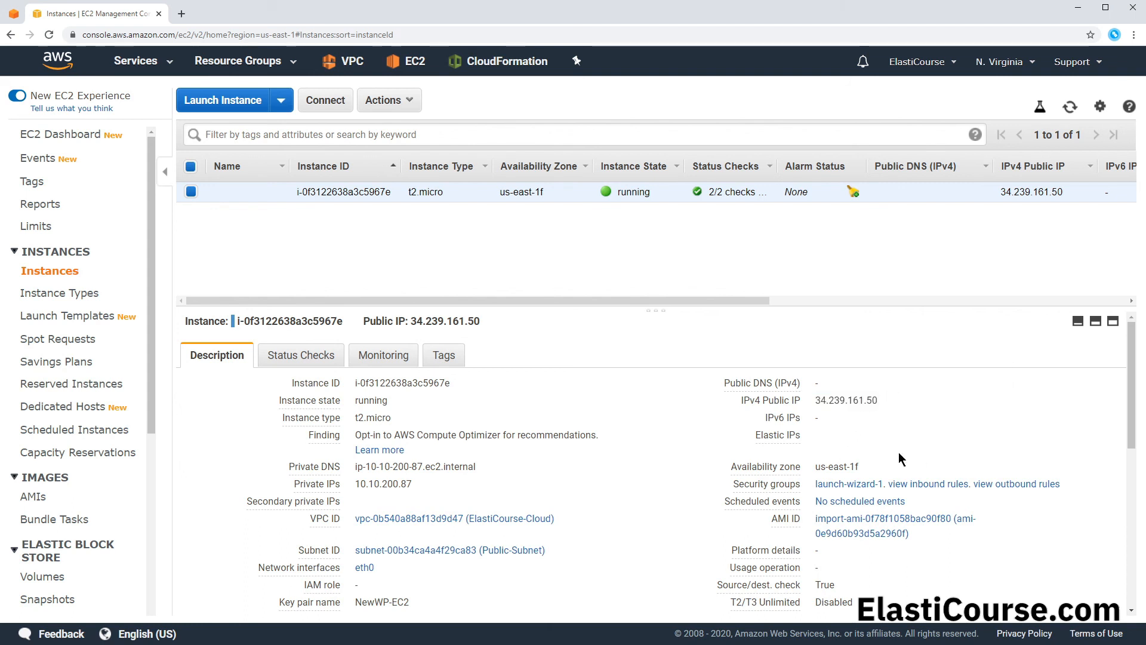
pyautogui.moveTo(790, 492)
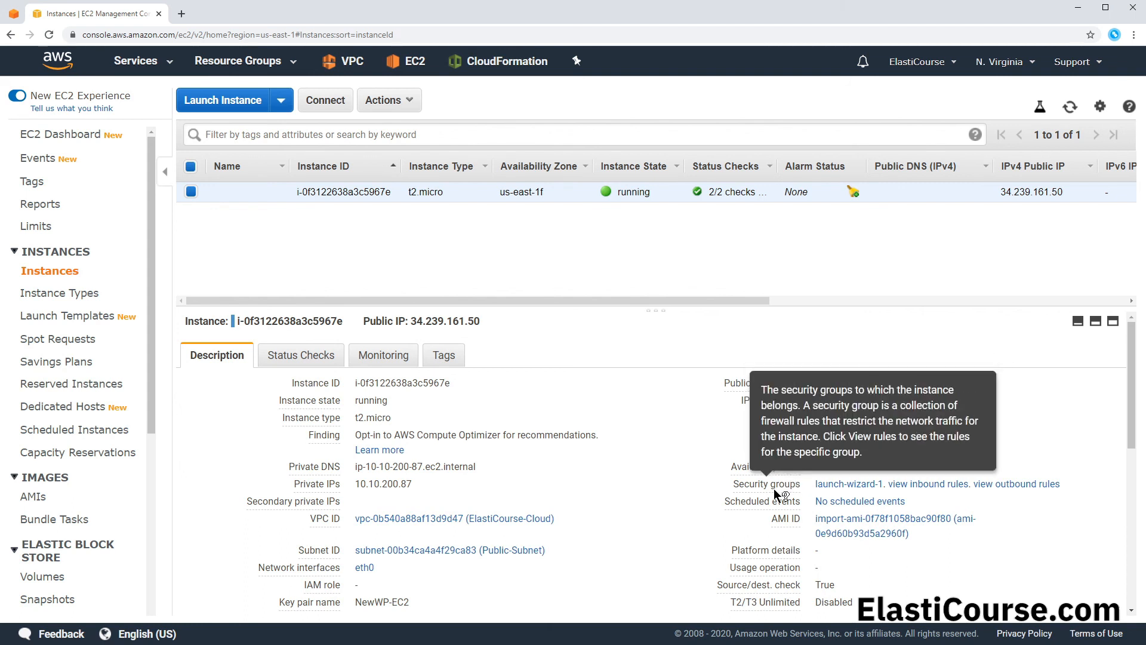
pyautogui.click(902, 485)
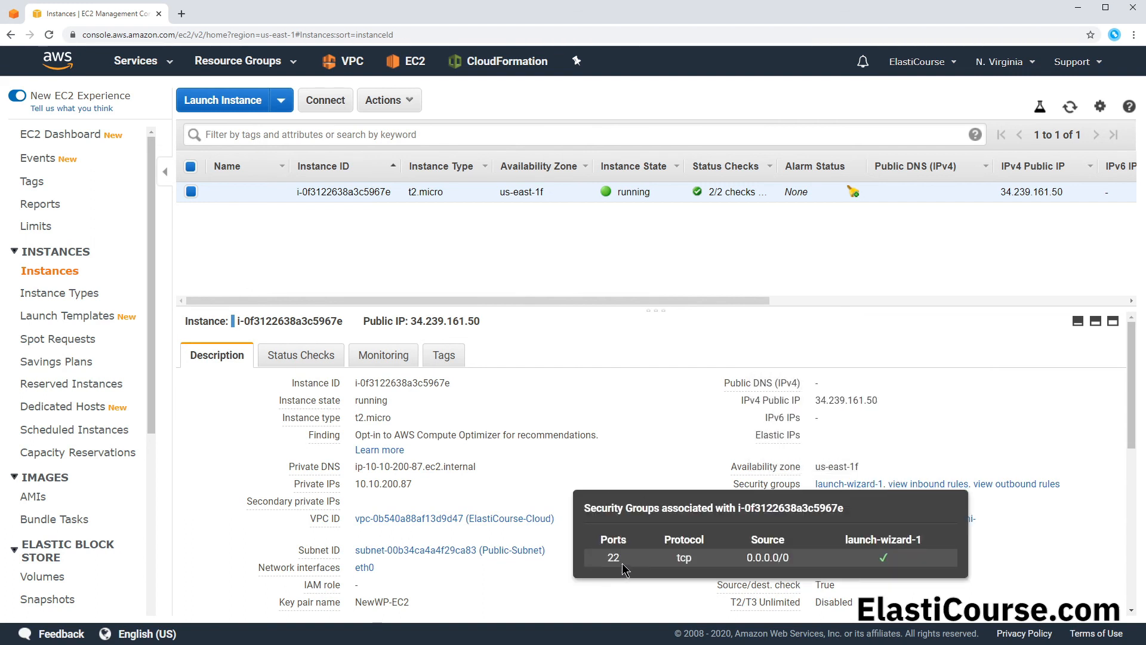
# Step: Add HTTP and HTTPS inbound rules with source 0.0.0.0/0 to the launch-wizard-1 security group and save the rules
pyautogui.click(860, 484)
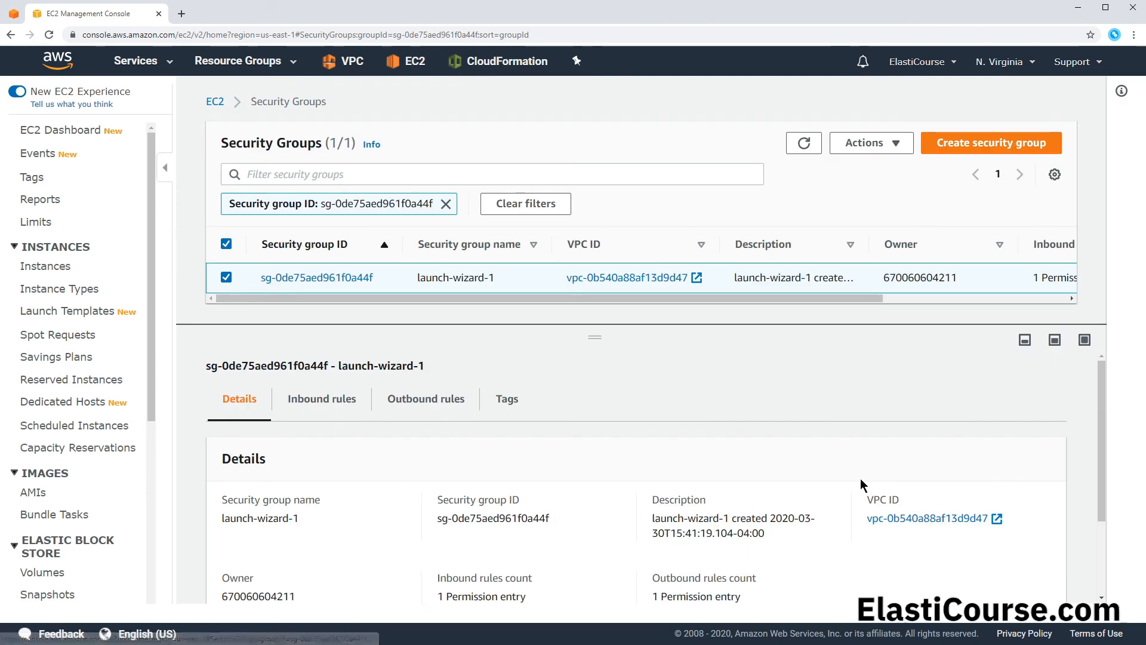
pyautogui.click(317, 400)
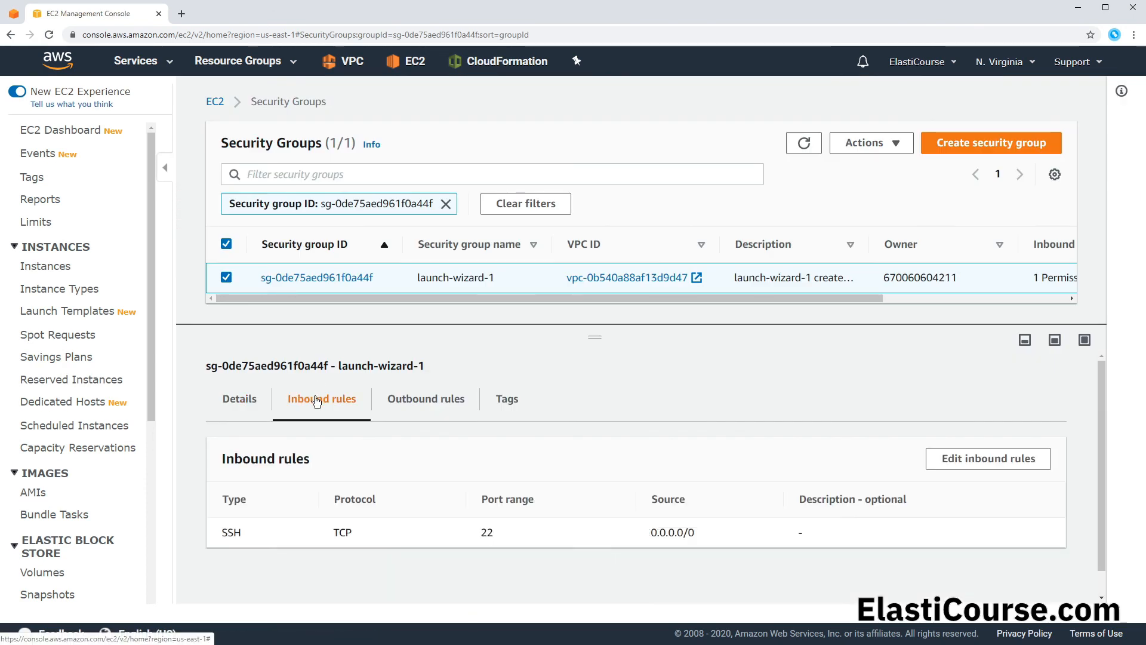
pyautogui.click(936, 466)
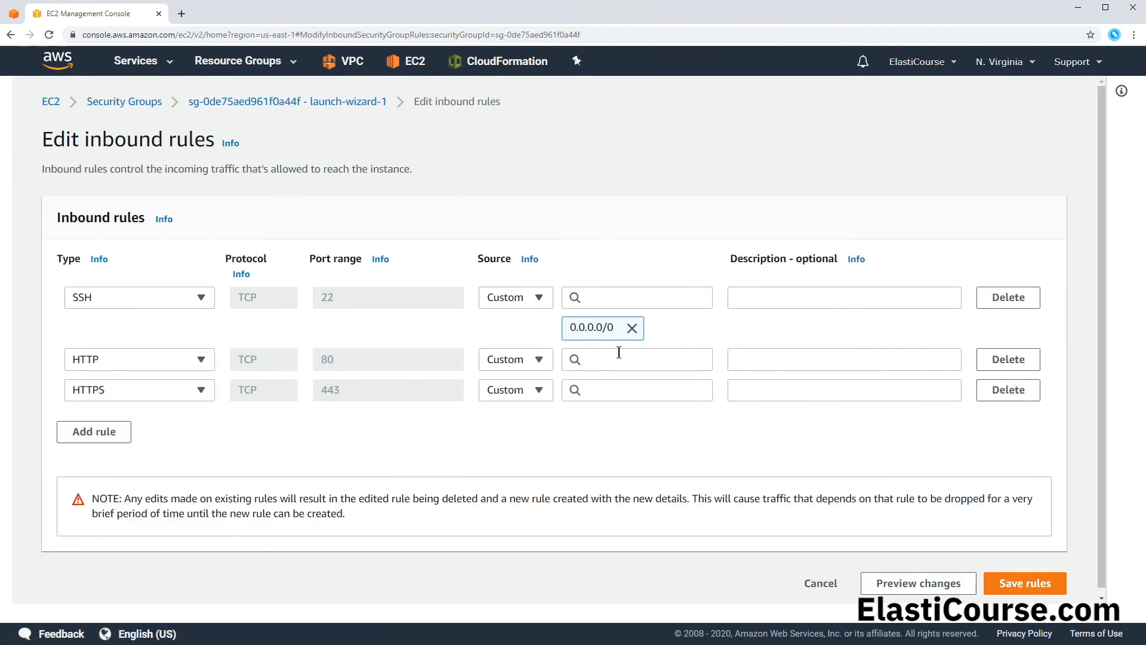
pyautogui.click(619, 352)
pyautogui.click(632, 155)
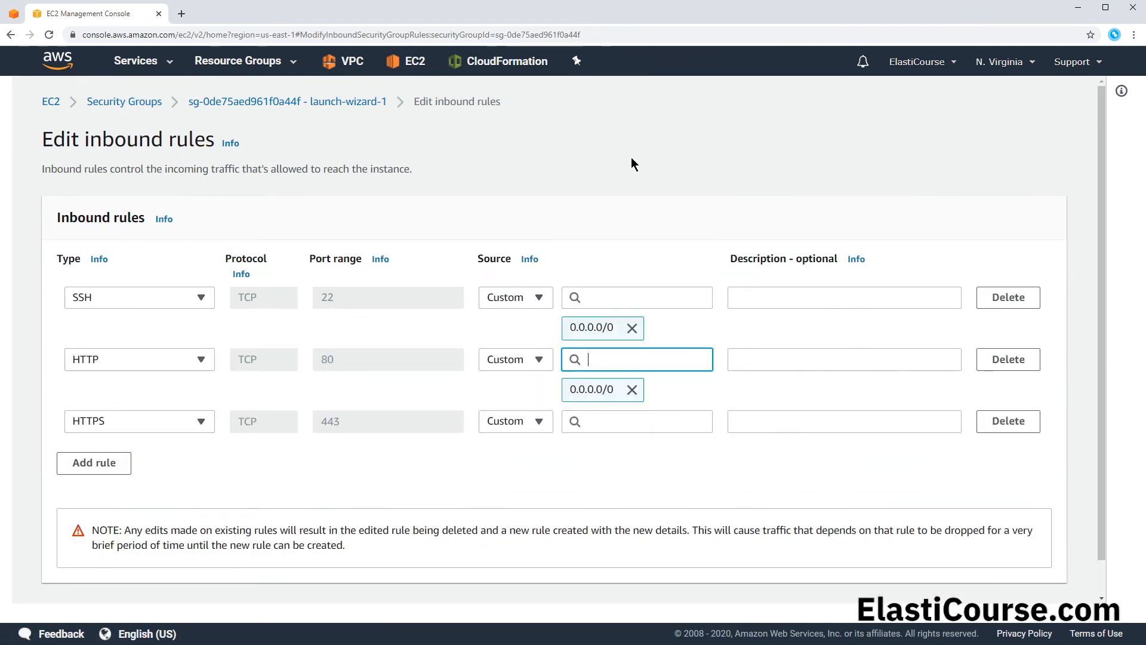
pyautogui.click(631, 421)
pyautogui.click(605, 155)
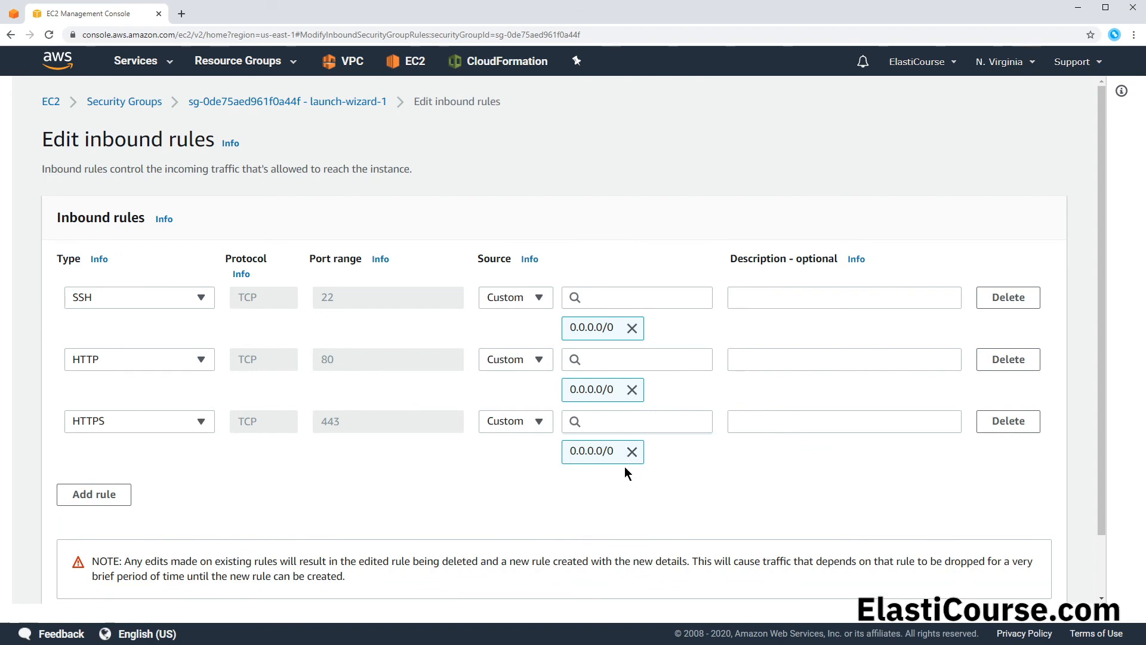
pyautogui.scroll(-2, 589, 471)
pyautogui.click(1024, 582)
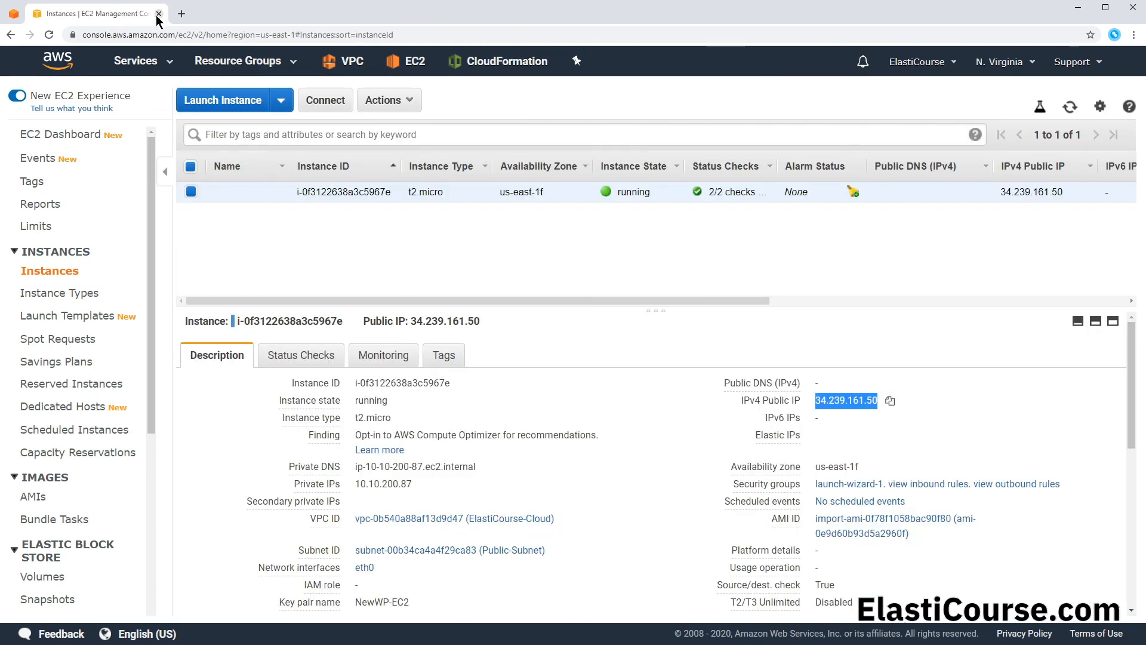
# Step: Load the instance's public IP in a new browser tab to check the site, and return to the EC2 console's AMI list
pyautogui.click(181, 14)
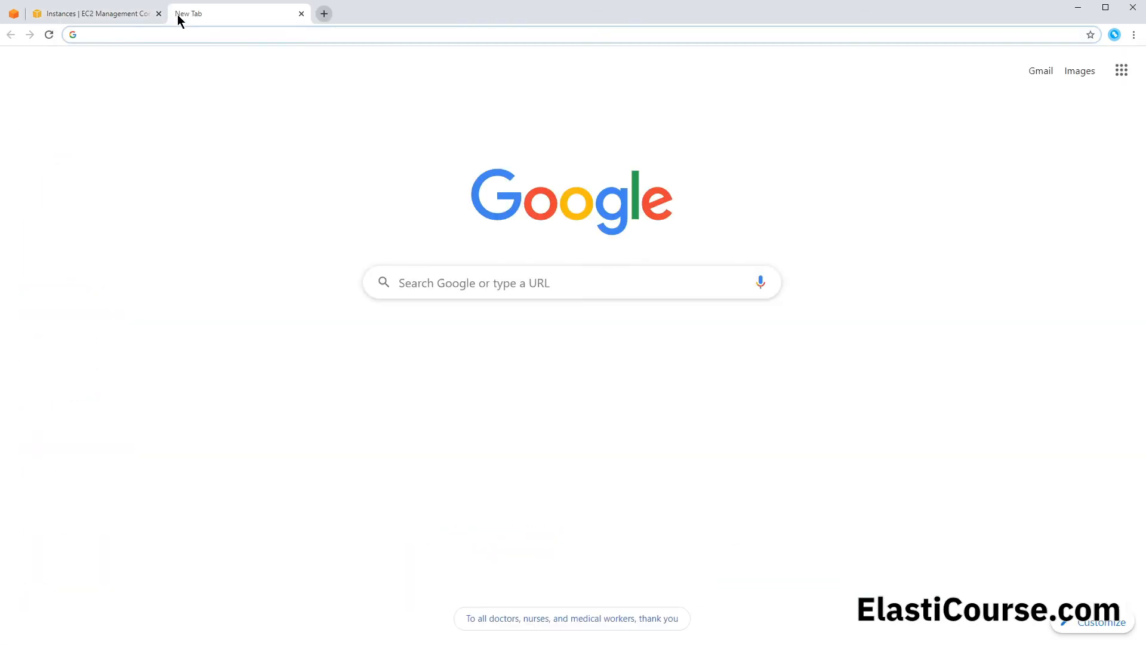
pyautogui.hotkey('ctrl', 'v')
pyautogui.press('Return')
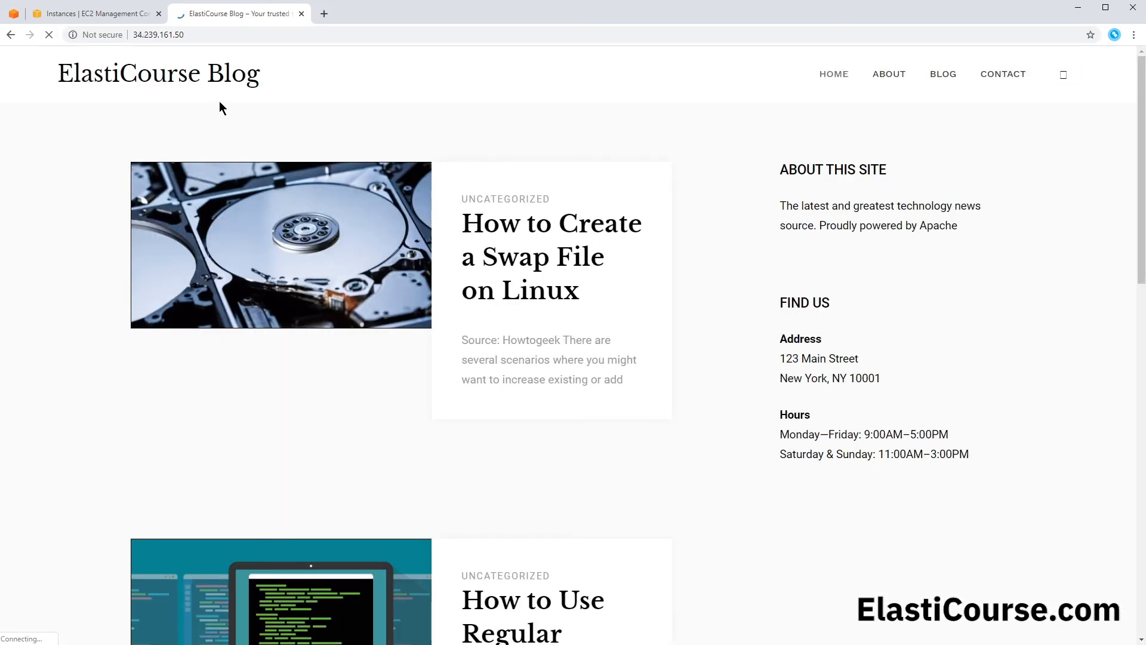
pyautogui.click(92, 8)
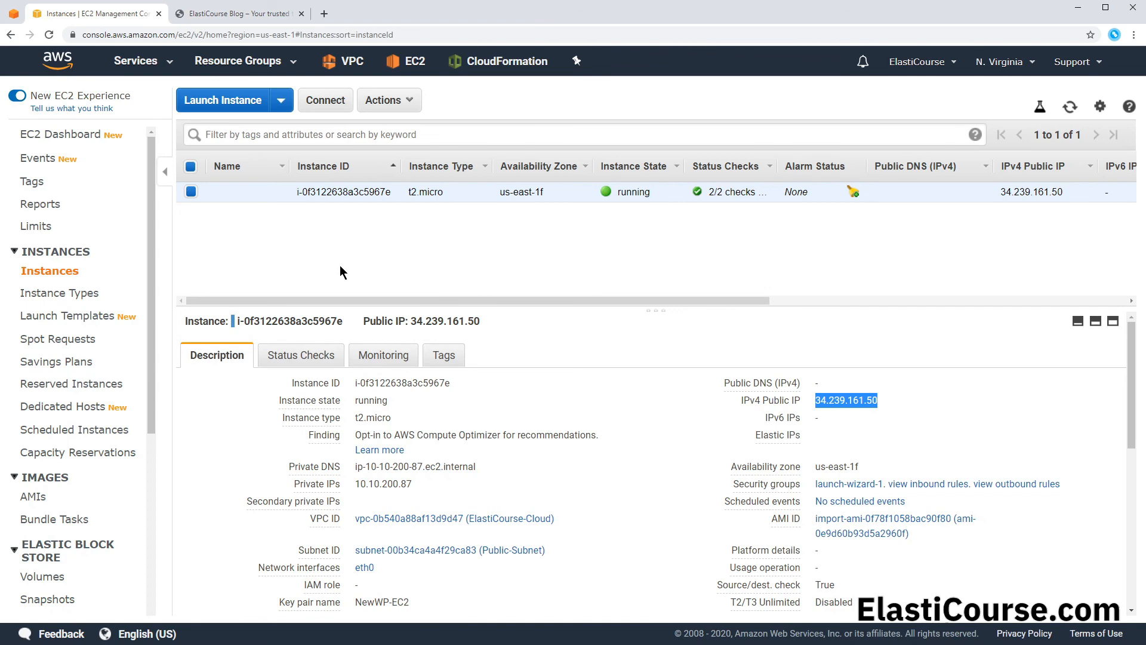
pyautogui.click(33, 496)
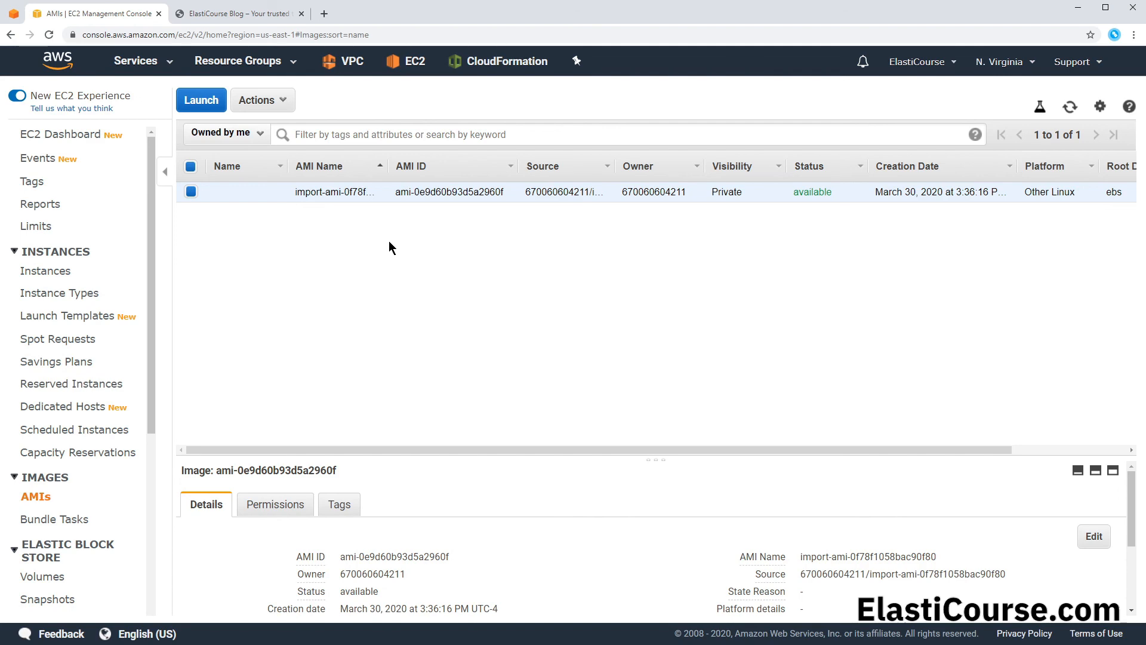
# Step: Delete the awscli user in IAM, acknowledging the recent-access warning
pyautogui.click(143, 61)
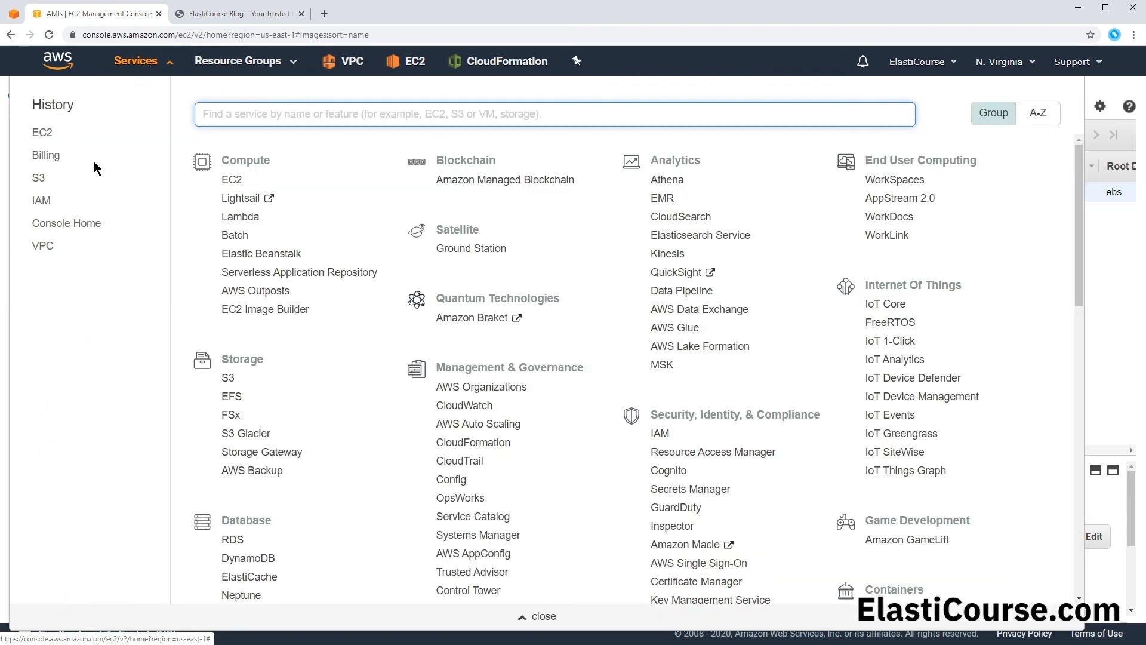
pyautogui.click(42, 201)
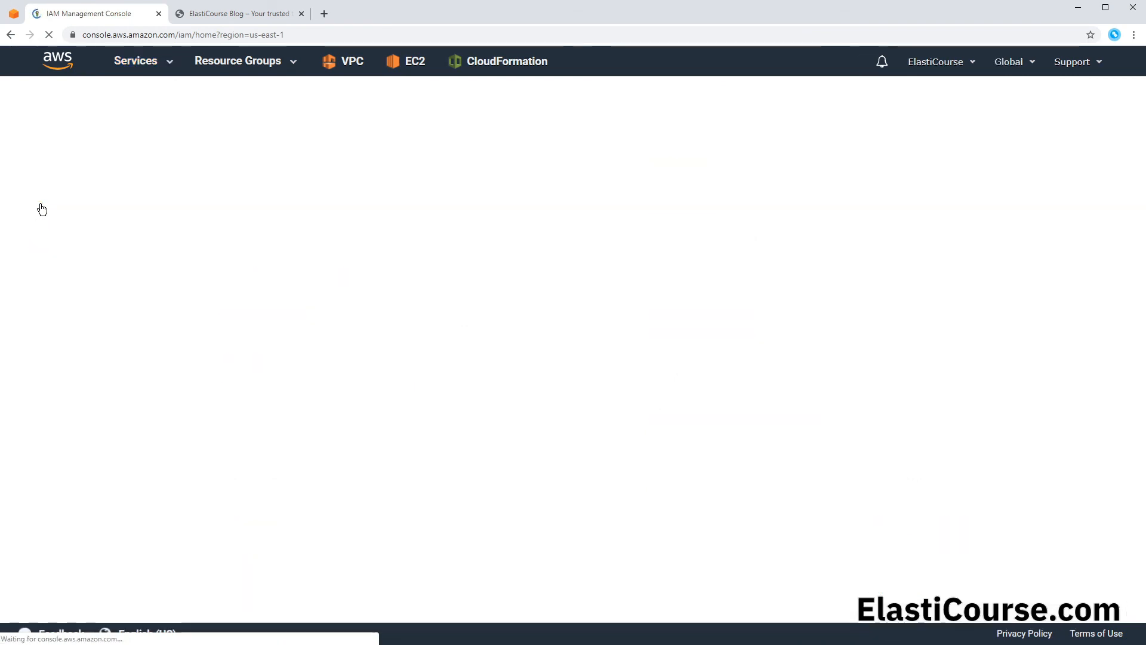
pyautogui.click(46, 225)
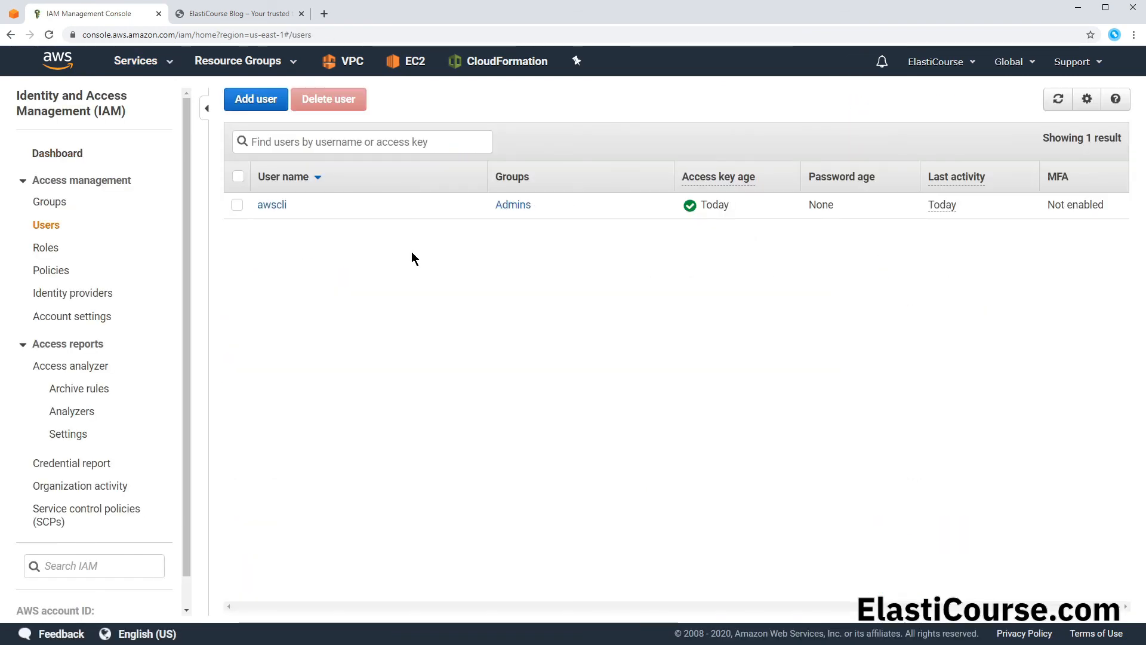
pyautogui.click(237, 205)
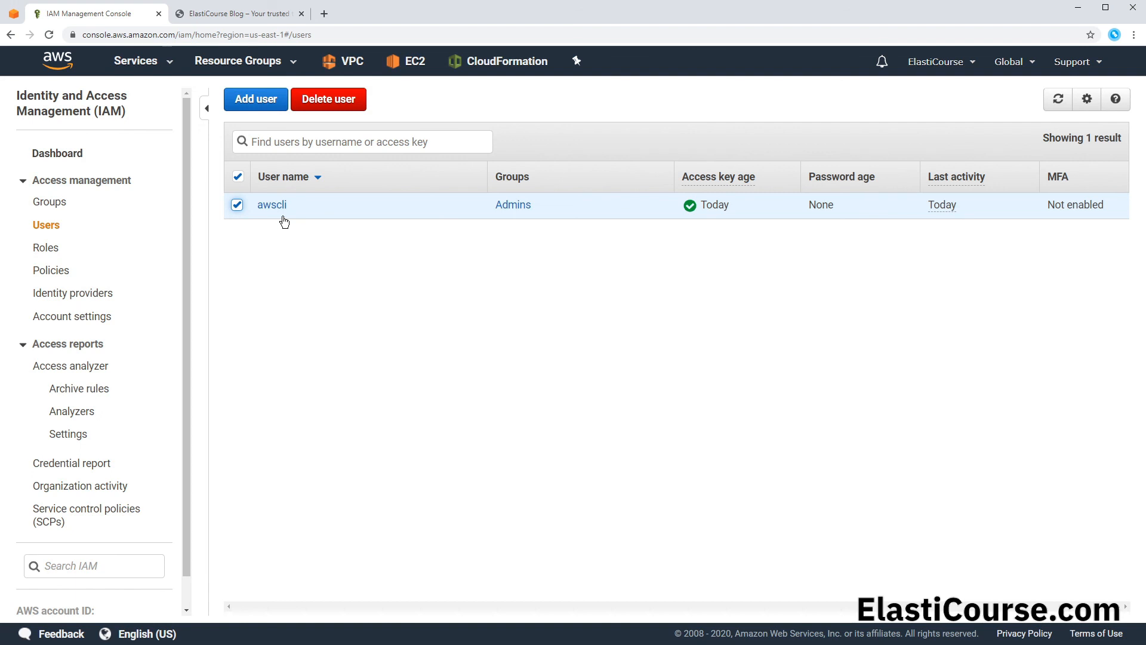
pyautogui.click(328, 99)
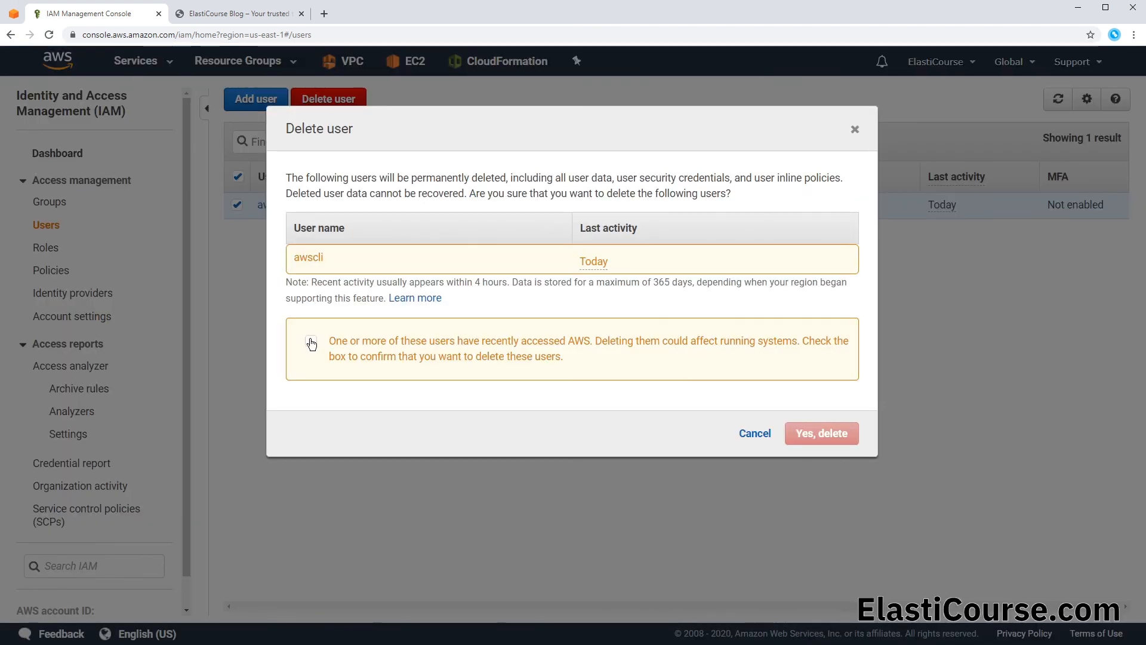
pyautogui.click(311, 344)
pyautogui.click(810, 438)
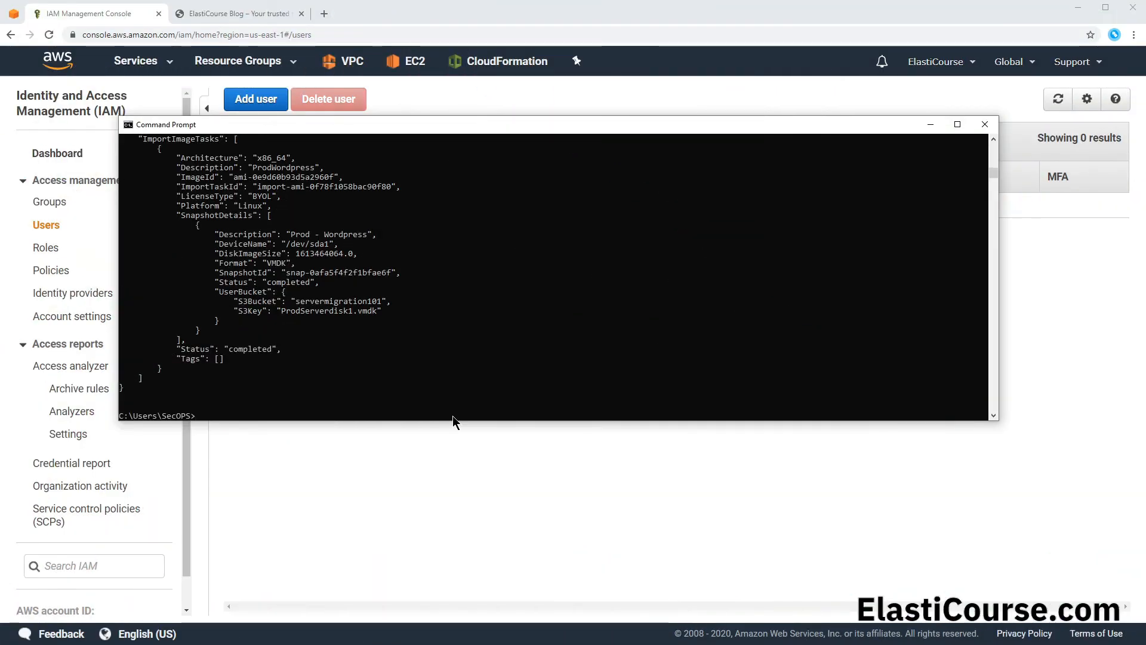
# Step: Switch to Command Prompt and rerun aws ec2 describe-import-image-tasks for the completed import task to test the deleted user's access
pyautogui.press('Up')
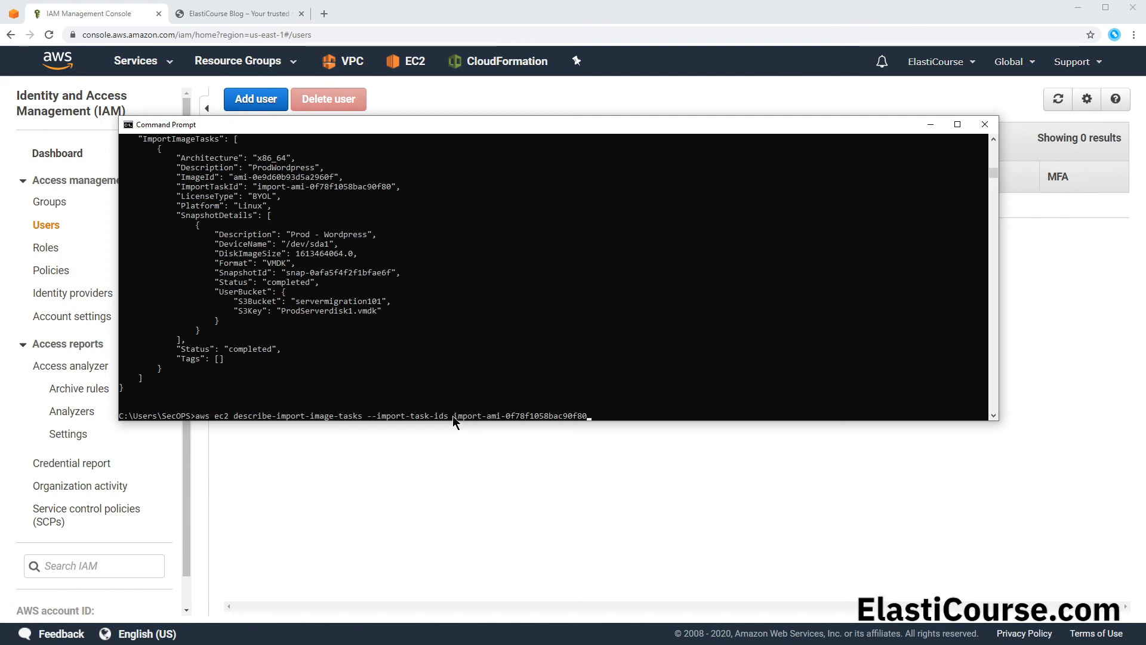
pyautogui.press('Return')
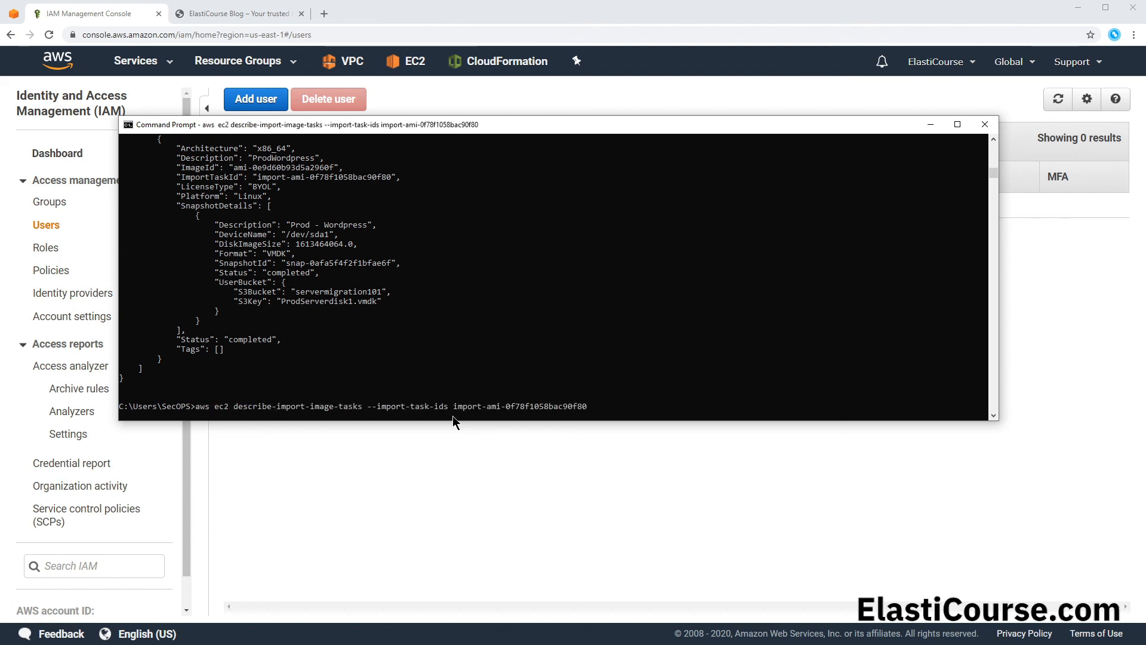